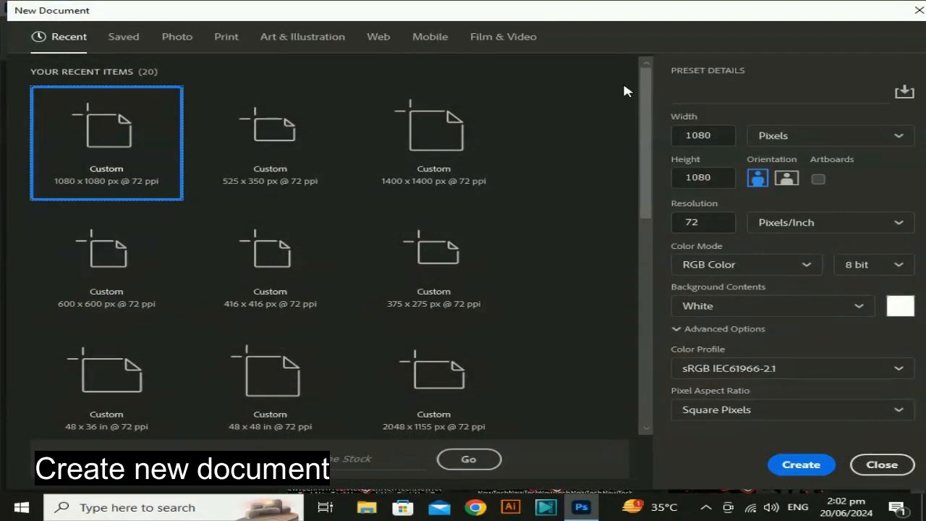
# - Create a new 1080 x 1080 px document named "Create custom brush"
pyautogui.click(691, 92)
pyautogui.write('Create')
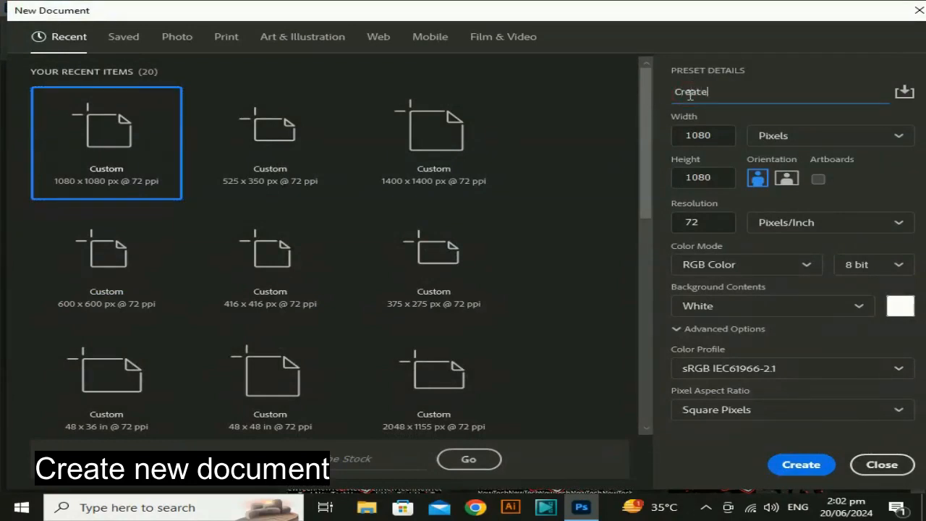
pyautogui.write(' cu')
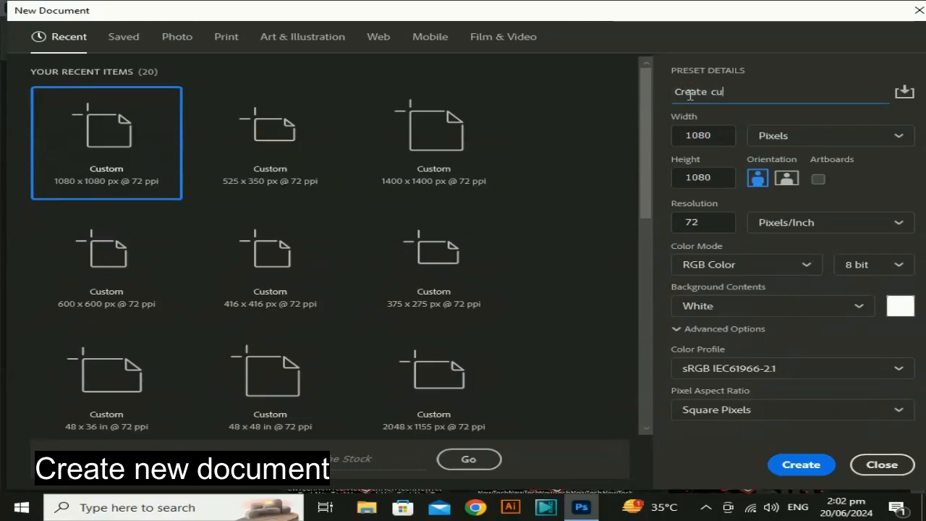
pyautogui.write('tstom')
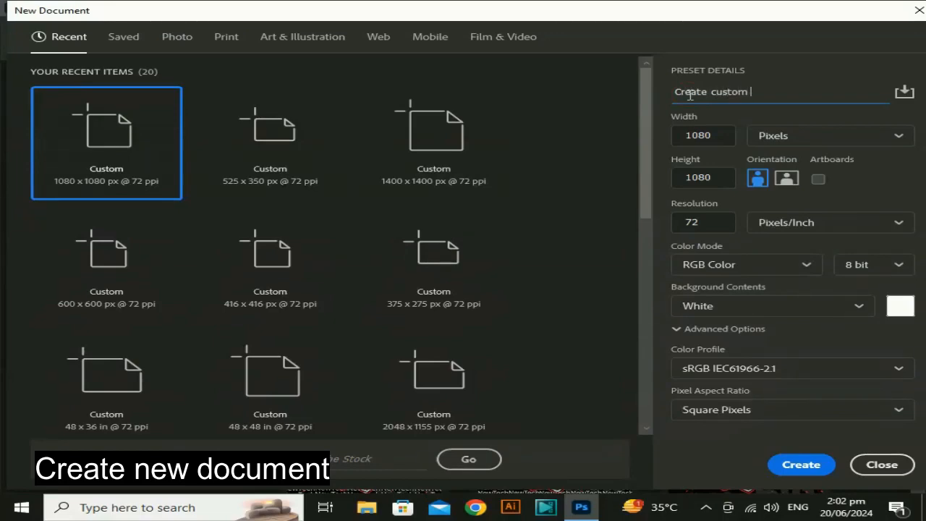
pyautogui.write(' brush')
pyautogui.press('Return')
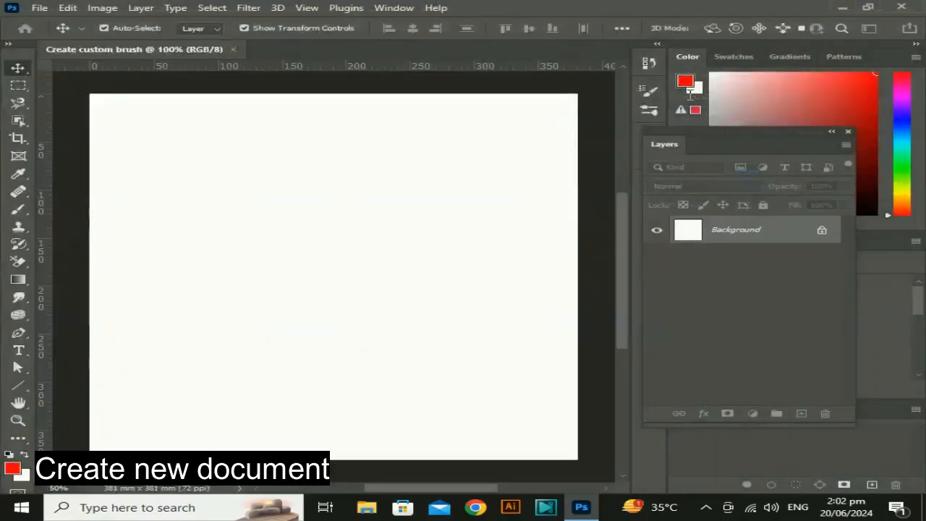
# - Draw a vertical green line about 1084 px long near the canvas's left edge with the Line tool, then deselect it
pyautogui.moveTo(450, 287); pyautogui.dragTo(405, 290)
pyautogui.click(18, 386)
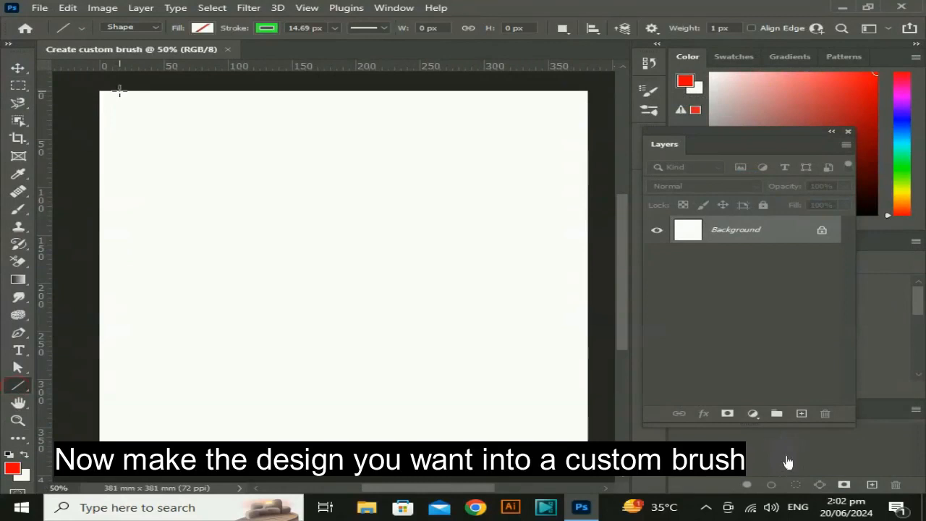
pyautogui.moveTo(119, 92); pyautogui.dragTo(120, 438)
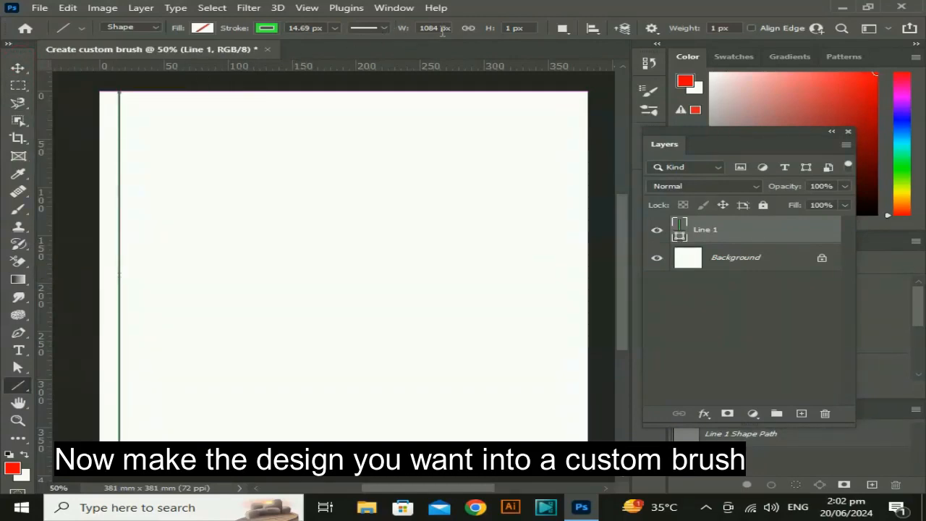
pyautogui.write('5')
pyautogui.press('Return')
pyautogui.click(18, 68)
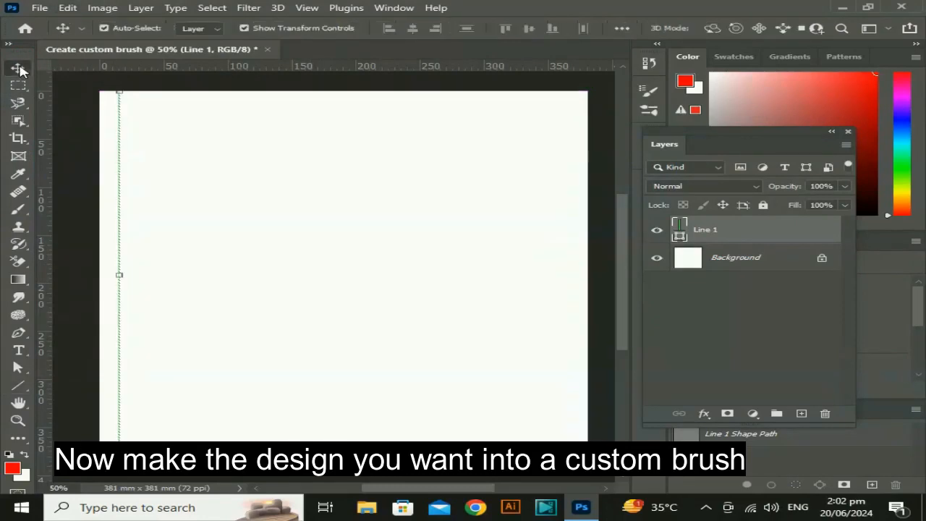
pyautogui.click(226, 160)
pyautogui.click(286, 265)
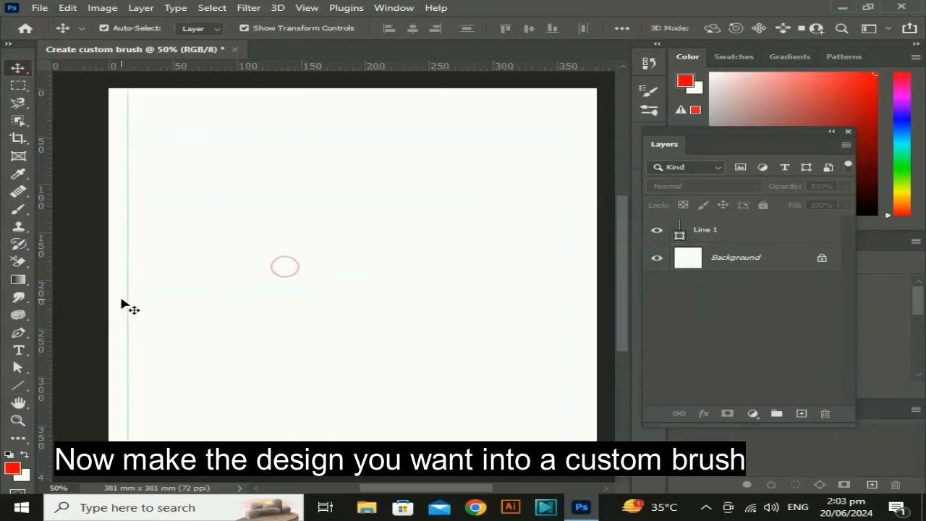
# - Select the Line 1 layer and set the line shape's height to 6 px
pyautogui.click(735, 232)
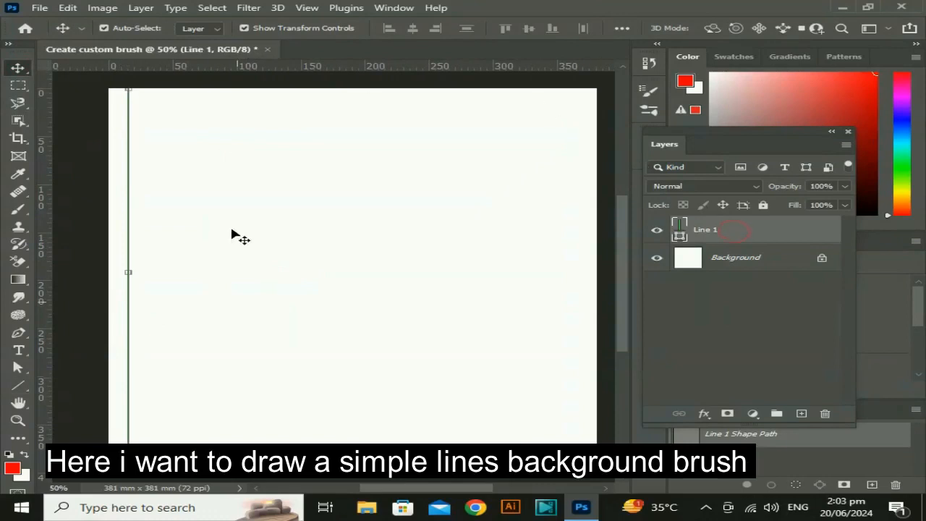
pyautogui.click(18, 385)
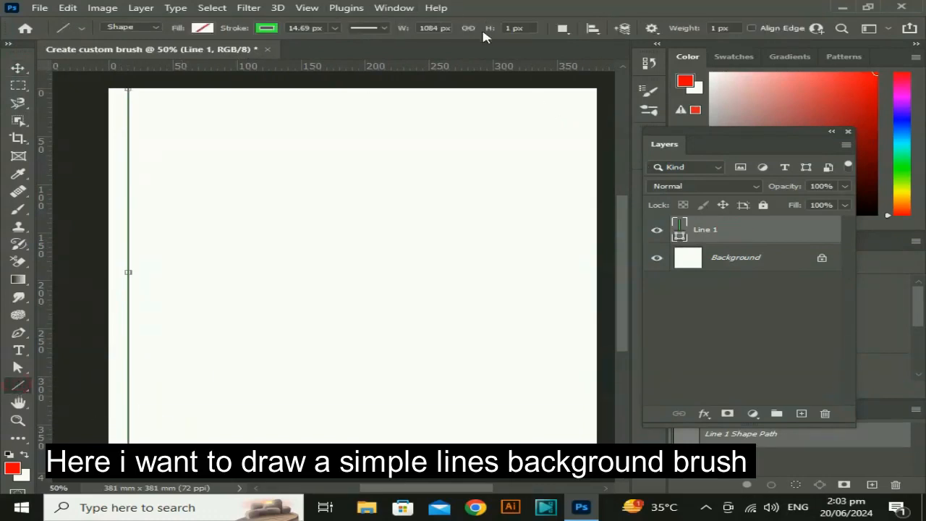
pyautogui.write('4')
pyautogui.press('Return')
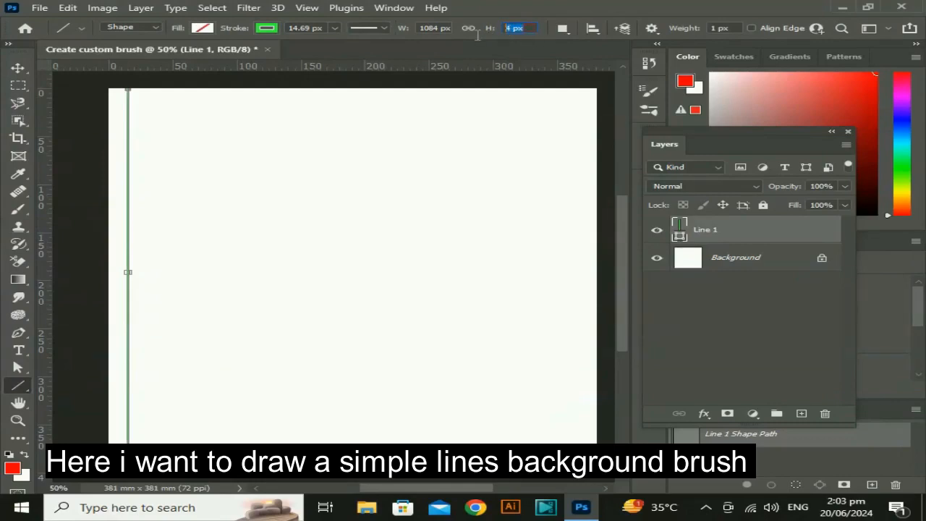
pyautogui.write('6')
pyautogui.press('Return')
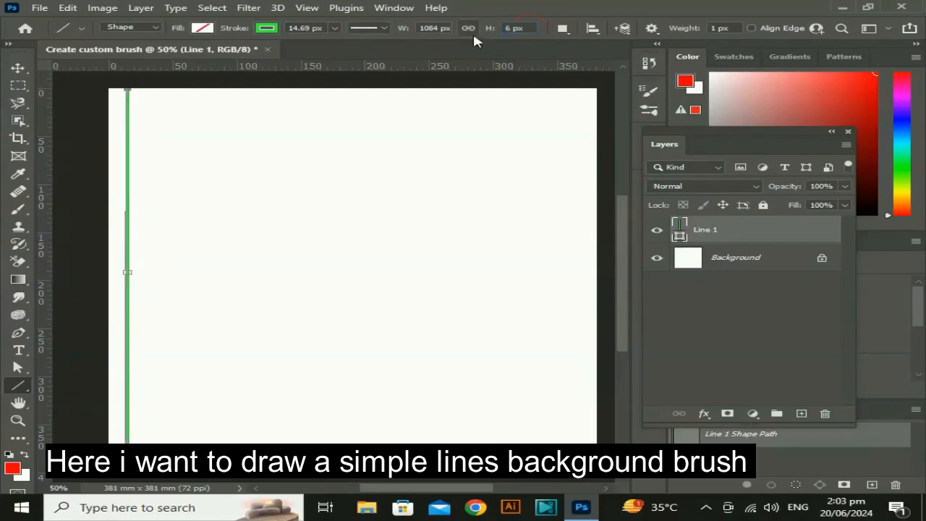
pyautogui.click(18, 67)
pyautogui.click(241, 244)
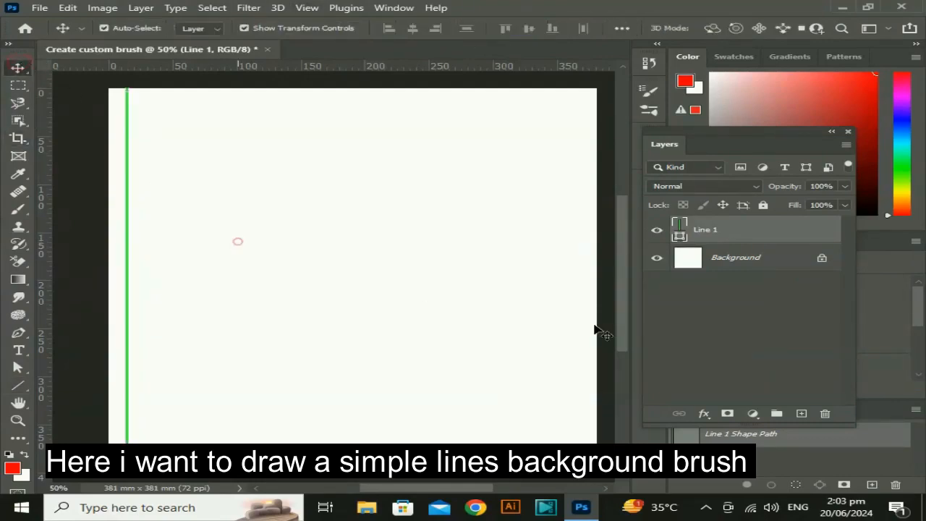
# - Free-transform the line to scale it to about 1033% so its outline forms two parallel green stripes
pyautogui.click(713, 233)
pyautogui.hotkey('ctrl', 't')
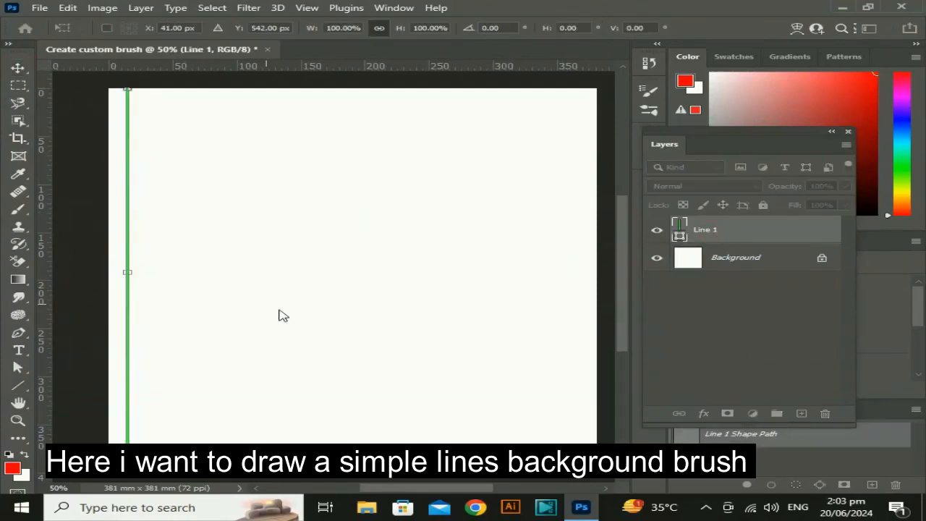
pyautogui.moveTo(130, 271); pyautogui.dragTo(154, 279)
pyautogui.click(232, 257)
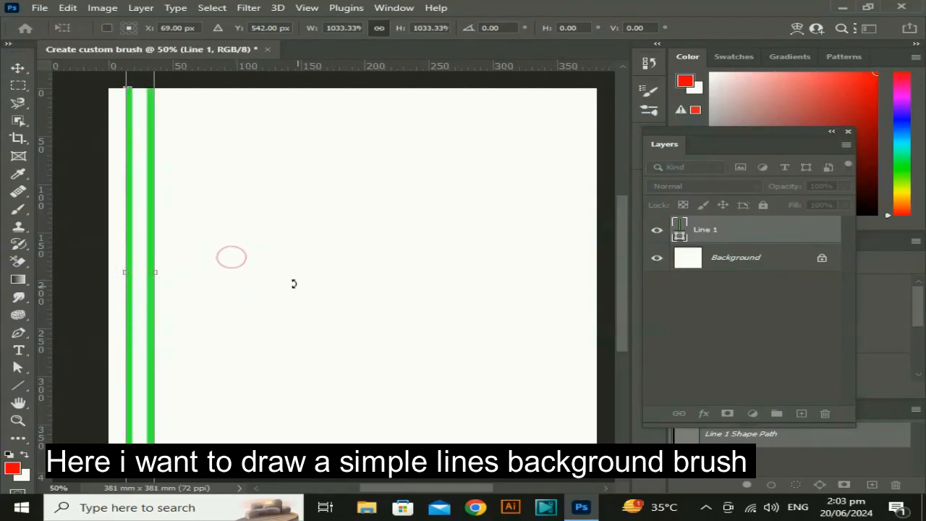
pyautogui.click(276, 268)
pyautogui.moveTo(298, 201); pyautogui.dragTo(268, 176)
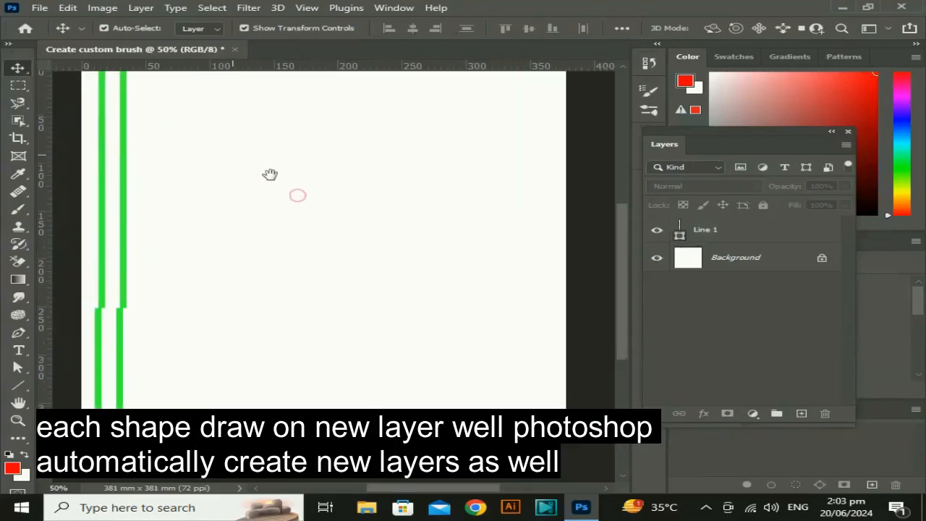
# - Select the scaled line shape and set its height to 6 px
pyautogui.click(122, 268)
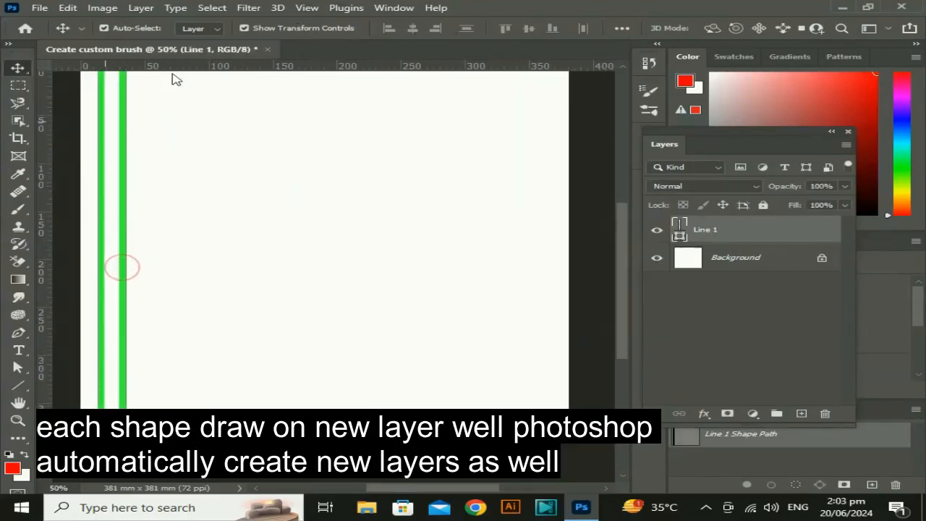
pyautogui.click(19, 385)
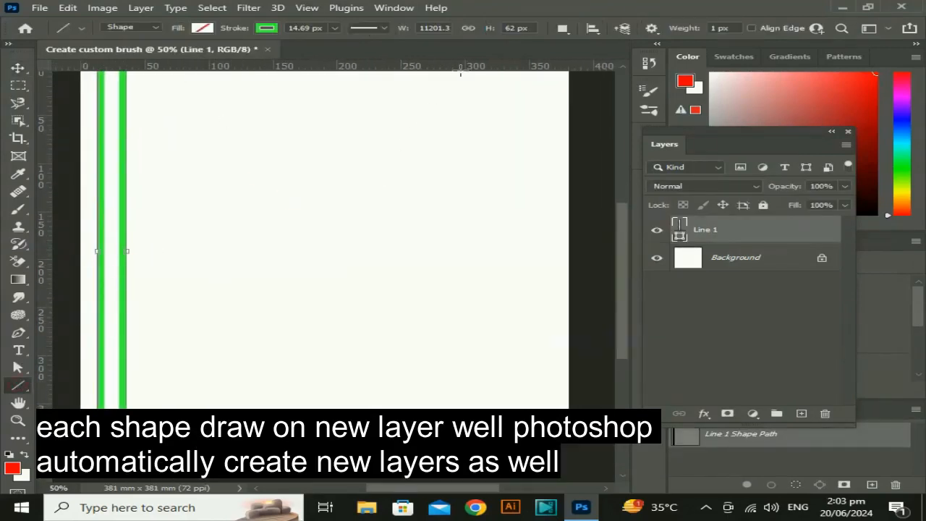
pyautogui.click(516, 28)
pyautogui.write('6')
pyautogui.press('Return')
# - Widen the line shape to about 60 px so its outline forms two separate vertical stripes, then deselect it
pyautogui.moveTo(205, 252); pyautogui.dragTo(374, 281)
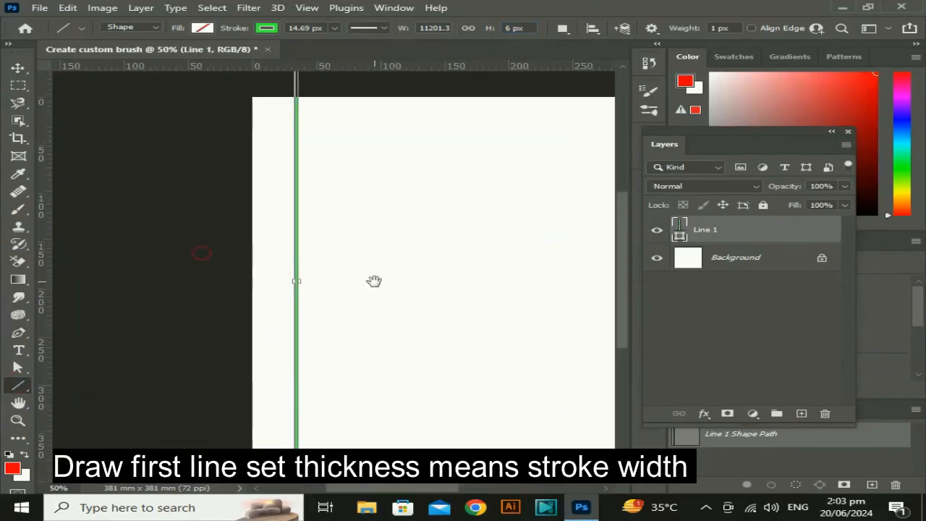
pyautogui.moveTo(292, 280)
pyautogui.mouseDown()
pyautogui.moveTo(266, 278)
pyautogui.moveTo(306, 280)
pyautogui.mouseUp()
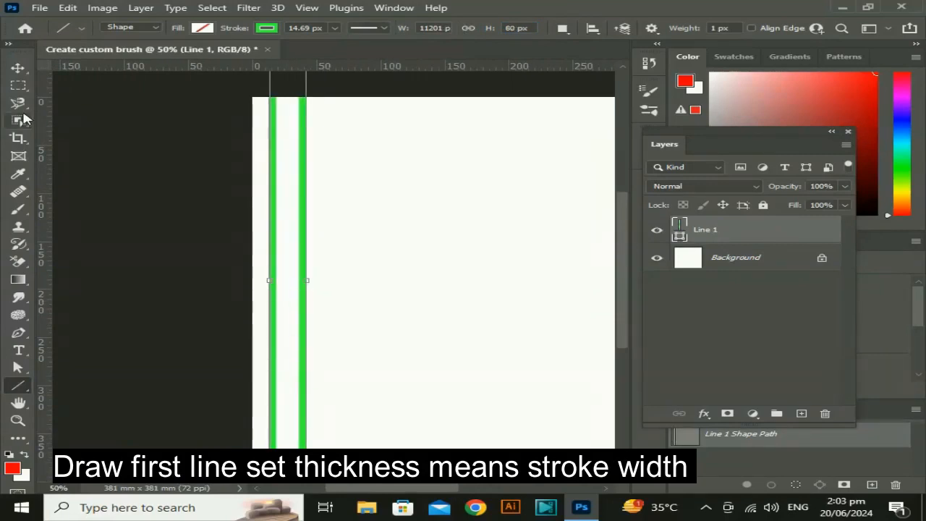
pyautogui.click(15, 67)
pyautogui.moveTo(440, 266); pyautogui.dragTo(368, 249)
pyautogui.hotkey('ctrl', '-')
pyautogui.click(431, 290)
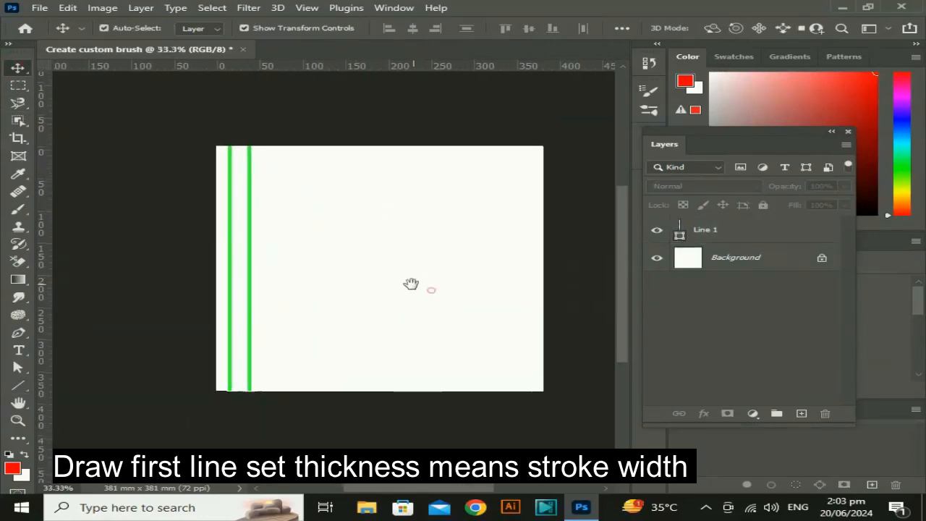
# - Duplicate the Line 1 layer and nudge the copy right until its stripe pair sits beside the original pair
pyautogui.click(712, 229)
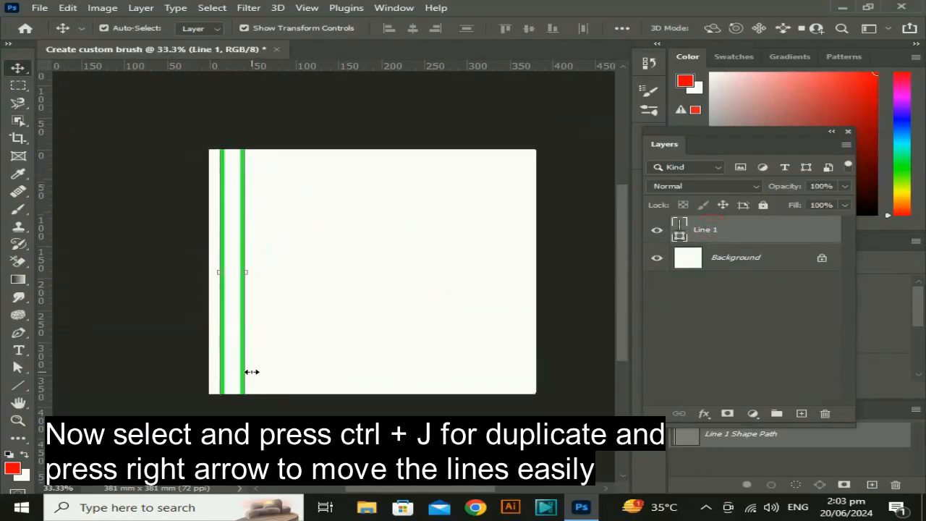
pyautogui.press('ctrl')
pyautogui.hotkey('ctrl', 'j')
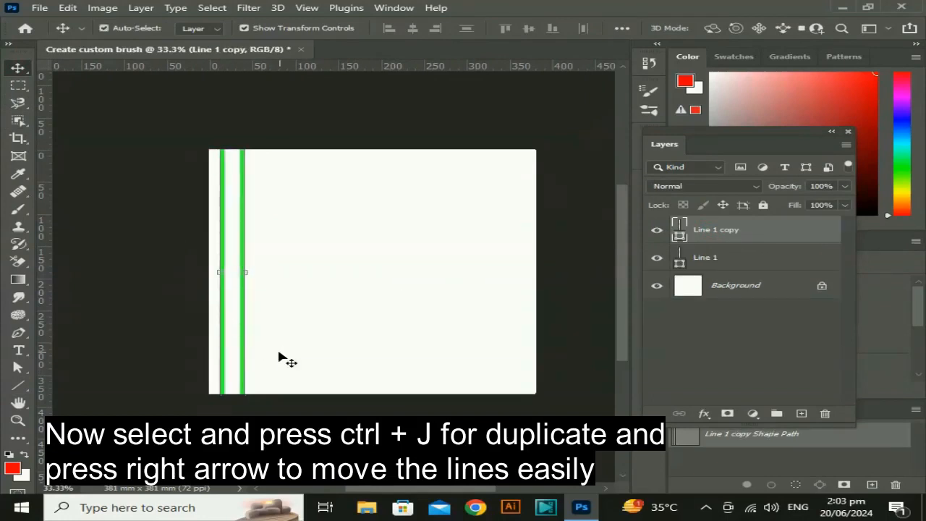
pyautogui.press('Right')
pyautogui.press('Right')
pyautogui.press('Right')
pyautogui.press('Right')
pyautogui.press('Right')
pyautogui.press('Right')
pyautogui.press('Right')
pyautogui.press('Right')
pyautogui.press('Right')
pyautogui.press('Right')
pyautogui.press('Right')
pyautogui.press('Right')
pyautogui.press('Right')
pyautogui.press('Right')
pyautogui.press('Right')
pyautogui.press('Right')
pyautogui.press('Right')
pyautogui.press('Right')
pyautogui.press('Right')
pyautogui.press('Right')
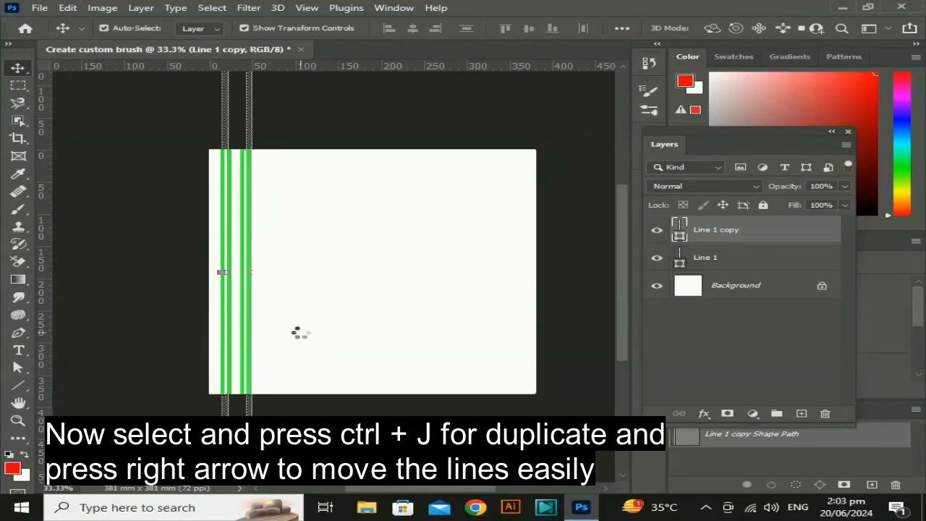
pyautogui.press('Right')
pyautogui.press('Right')
pyautogui.press('Right')
pyautogui.press('Right')
pyautogui.press('Right')
pyautogui.press('Right')
pyautogui.press('Right')
pyautogui.press('Right')
pyautogui.press('Right')
pyautogui.press('Right')
pyautogui.press('Right')
pyautogui.press('Right')
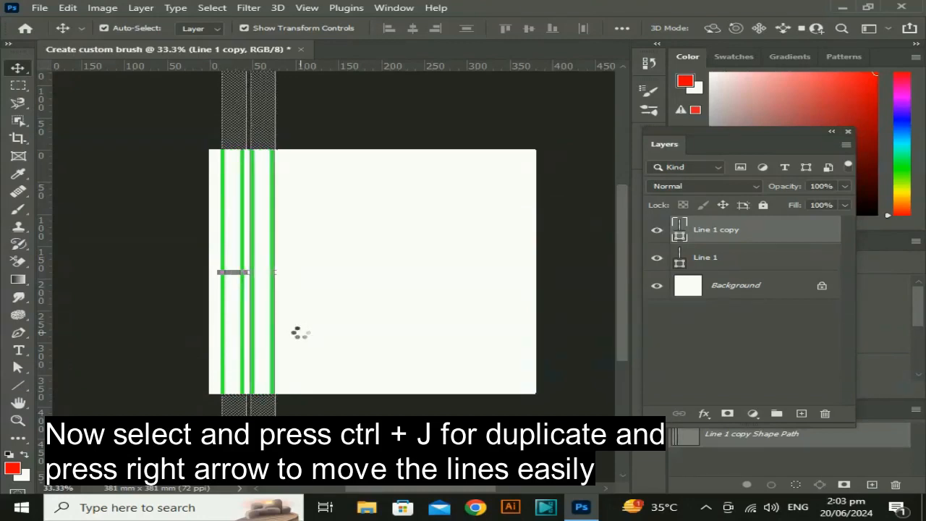
pyautogui.press('Right')
pyautogui.press('Right')
pyautogui.press('Right')
pyautogui.press('Right')
pyautogui.press('Right')
pyautogui.press('Right')
pyautogui.press('Right')
pyautogui.press('Right')
pyautogui.press('Right')
pyautogui.press('Right')
pyautogui.press('Right')
pyautogui.press('Right')
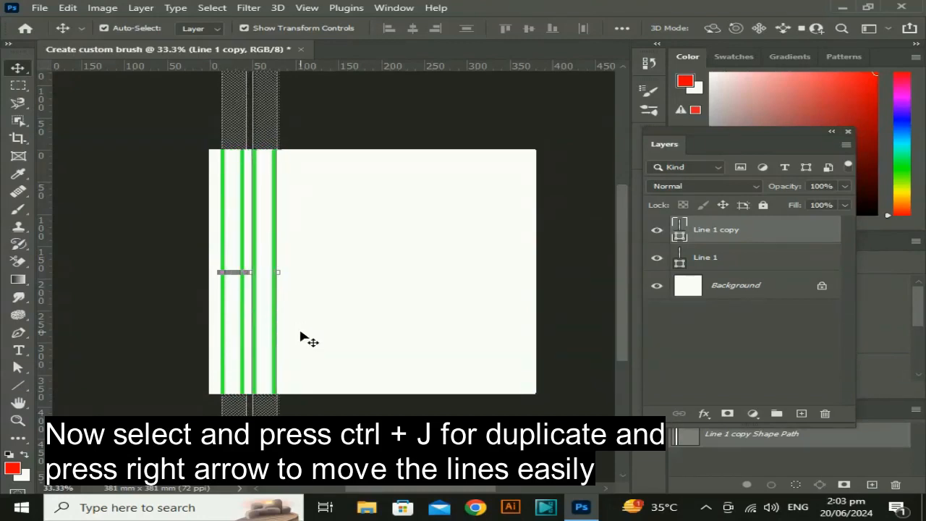
# - Duplicate the Line 1 and Line 1 copy layers together and nudge the copies right until their stripes evenly continue the original pattern
pyautogui.moveTo(325, 163); pyautogui.dragTo(145, 312)
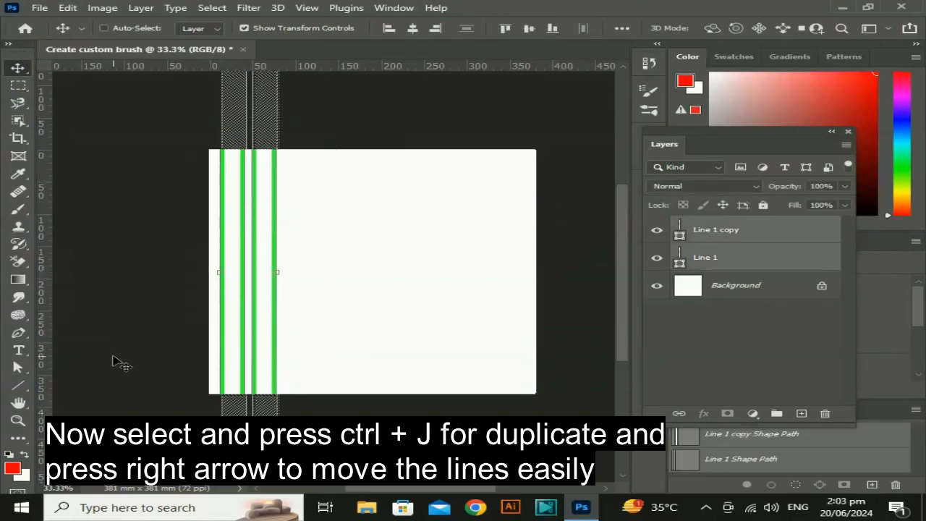
pyautogui.hotkey('ctrl', 'j')
pyautogui.press('Right')
pyautogui.press('Right')
pyautogui.press('Right')
pyautogui.press('Right')
pyautogui.press('Right')
pyautogui.press('Right')
pyautogui.press('Right')
pyautogui.press('Right')
pyautogui.press('Right')
pyautogui.press('Right')
pyautogui.press('Right')
pyautogui.press('Right')
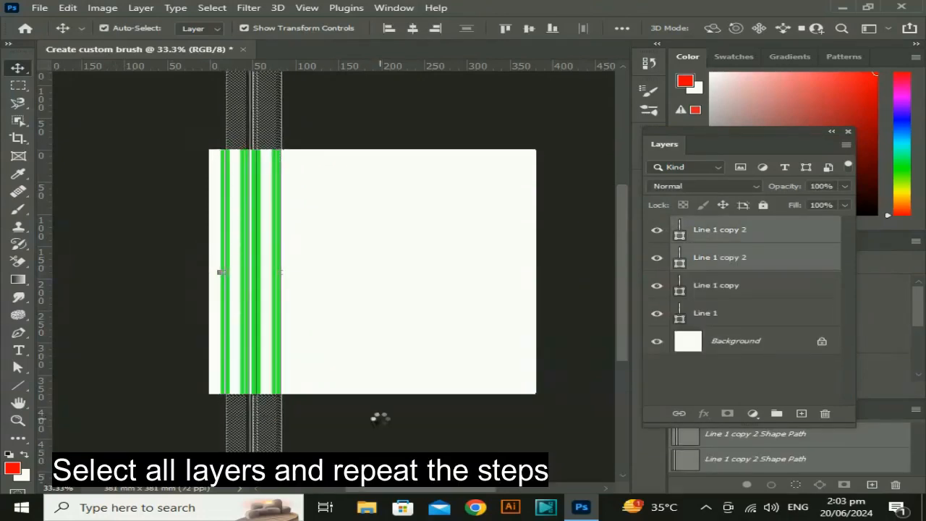
pyautogui.press('Right')
pyautogui.press('Right')
pyautogui.press('Right')
pyautogui.press('Right')
pyautogui.press('Right')
pyautogui.press('Right')
pyautogui.press('Right')
pyautogui.press('Right')
pyautogui.press('Right')
pyautogui.press('Right')
pyautogui.press('Right')
pyautogui.press('Right')
pyautogui.press('Right')
pyautogui.press('Right')
pyautogui.press('Right')
pyautogui.press('Right')
pyautogui.press('Right')
pyautogui.press('Right')
pyautogui.press('Right')
pyautogui.press('Right')
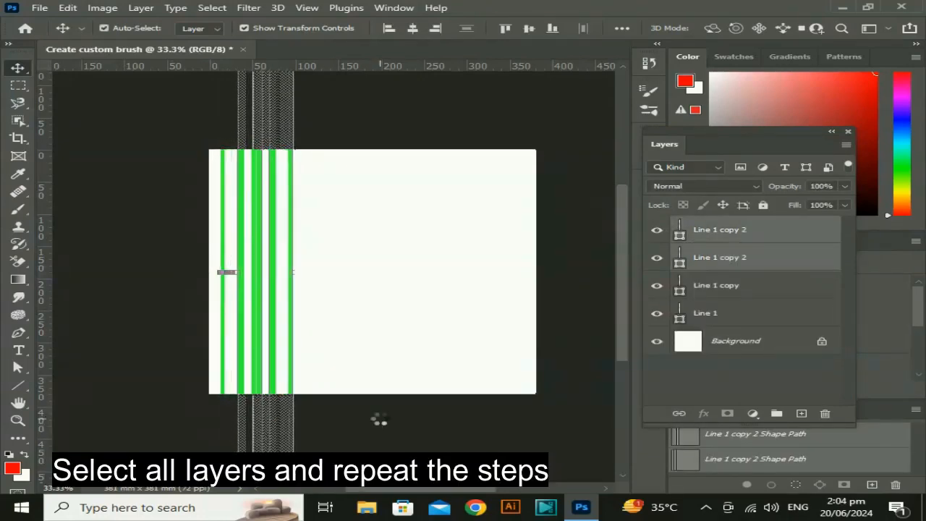
pyautogui.press('Right')
pyautogui.press('Right')
pyautogui.press('Right')
pyautogui.press('Right')
pyautogui.press('Right')
pyautogui.press('Right')
pyautogui.press('Right')
pyautogui.press('Right')
pyautogui.press('Right')
pyautogui.press('Right')
pyautogui.press('Right')
pyautogui.press('Right')
pyautogui.press('Right')
pyautogui.press('Right')
pyautogui.press('Right')
pyautogui.press('Right')
pyautogui.press('Right')
pyautogui.press('Right')
pyautogui.press('Right')
pyautogui.press('Right')
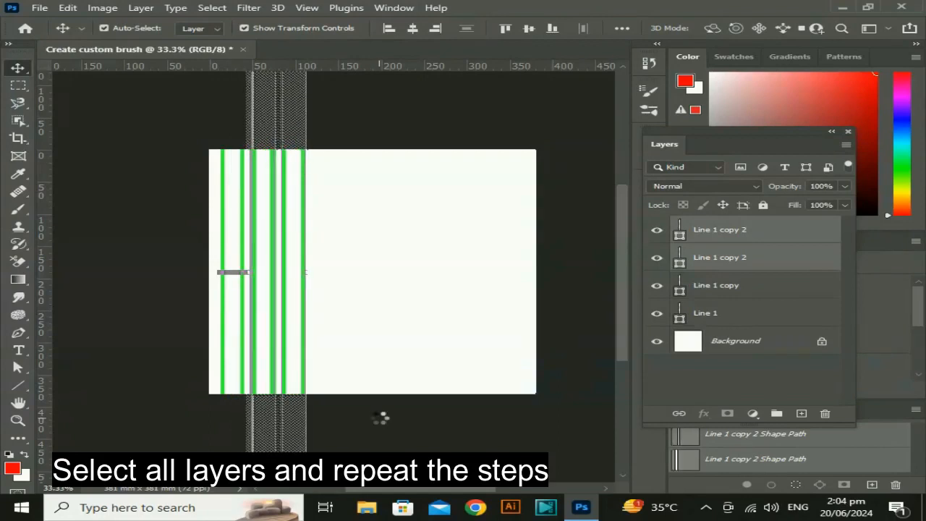
pyautogui.press('Right')
pyautogui.press('Right')
pyautogui.press('Right')
pyautogui.press('Right')
pyautogui.press('Right')
pyautogui.press('Right')
pyautogui.press('Right')
pyautogui.press('Right')
pyautogui.press('Right')
pyautogui.press('Right')
pyautogui.press('Right')
pyautogui.press('Right')
pyautogui.press('Right')
pyautogui.press('Right')
pyautogui.press('Right')
pyautogui.press('Right')
pyautogui.press('Right')
pyautogui.press('Right')
pyautogui.press('Right')
pyautogui.press('Right')
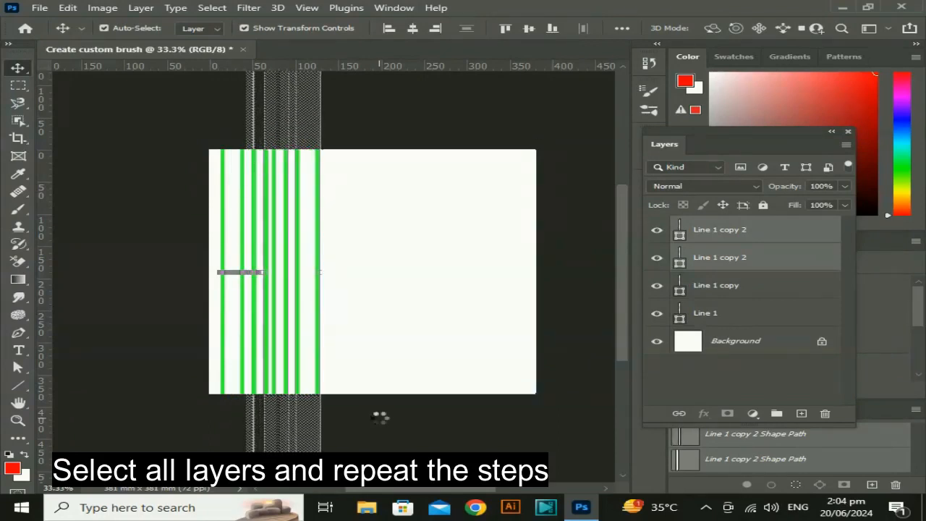
pyautogui.press('Right')
pyautogui.press('Right')
pyautogui.press('Right')
pyautogui.press('Right')
pyautogui.press('Right')
pyautogui.press('Right')
pyautogui.press('Right')
pyautogui.press('Right')
pyautogui.press('Right')
pyautogui.press('Right')
pyautogui.press('Right')
pyautogui.press('Right')
pyautogui.press('Right')
pyautogui.press('Right')
pyautogui.press('Right')
pyautogui.press('Right')
pyautogui.press('Right')
pyautogui.press('Right')
pyautogui.press('Right')
pyautogui.press('Right')
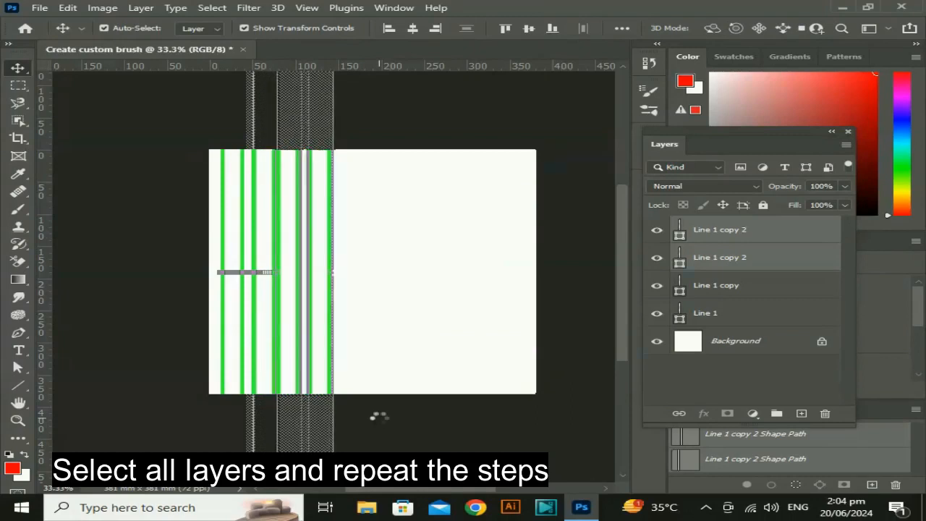
pyautogui.press('Right')
pyautogui.press('Right')
pyautogui.press('Right')
pyautogui.press('Right')
pyautogui.press('Right')
pyautogui.press('Right')
pyautogui.press('Right')
pyautogui.press('Right')
pyautogui.press('Right')
pyautogui.press('Right')
pyautogui.press('Right')
pyautogui.press('Right')
pyautogui.press('Right')
pyautogui.press('Right')
pyautogui.press('Right')
pyautogui.press('Right')
pyautogui.press('Right')
pyautogui.press('Right')
pyautogui.press('Right')
pyautogui.press('Right')
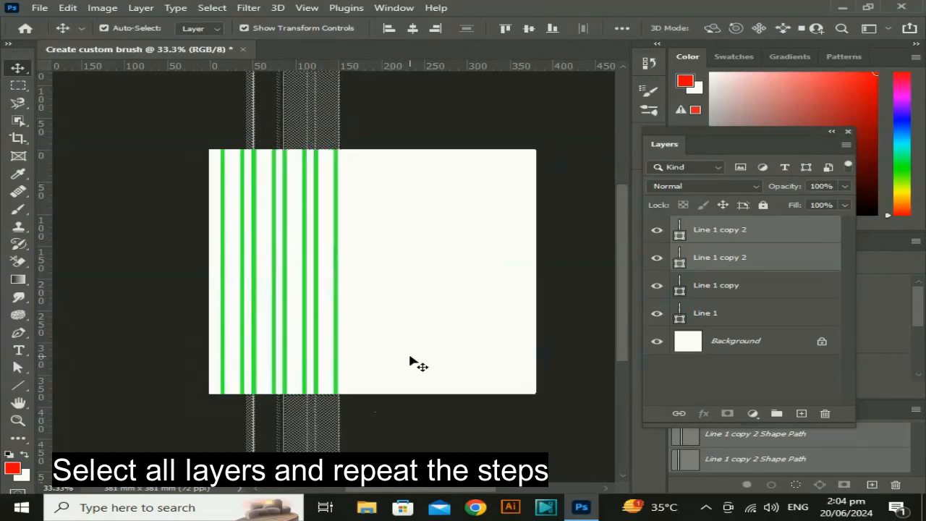
# - Duplicate all four line layers together and nudge the copies right until their stripes evenly continue the pattern beyond the originals
pyautogui.hotkey('ctrl', 'alt', 'a')
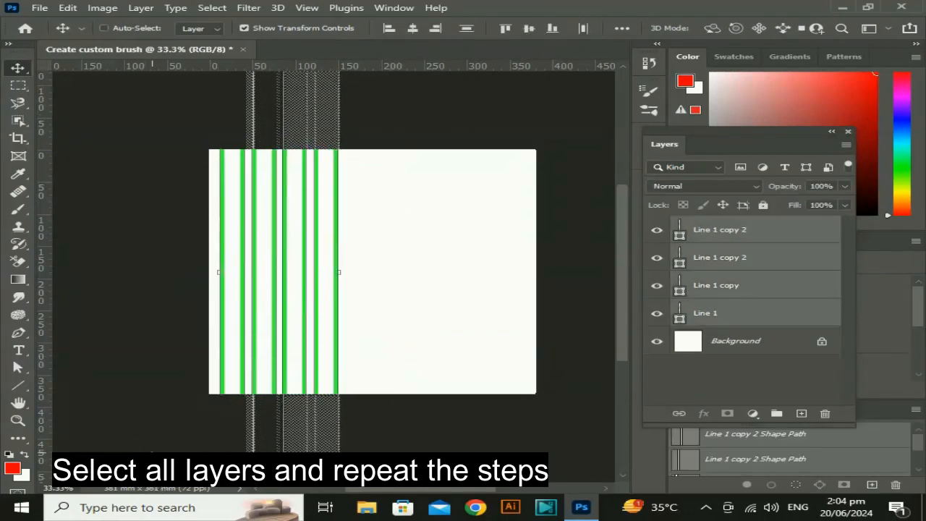
pyautogui.hotkey('ctrl', 'j')
pyautogui.press('Right')
pyautogui.press('Right')
pyautogui.press('Right')
pyautogui.press('Right')
pyautogui.press('Right')
pyautogui.press('Right')
pyautogui.press('Right')
pyautogui.press('Right')
pyautogui.press('Right')
pyautogui.press('Right')
pyautogui.press('Right')
pyautogui.press('Right')
pyautogui.press('Right')
pyautogui.press('Right')
pyautogui.press('Right')
pyautogui.press('Right')
pyautogui.press('Right')
pyautogui.press('Right')
pyautogui.press('Right')
pyautogui.press('Right')
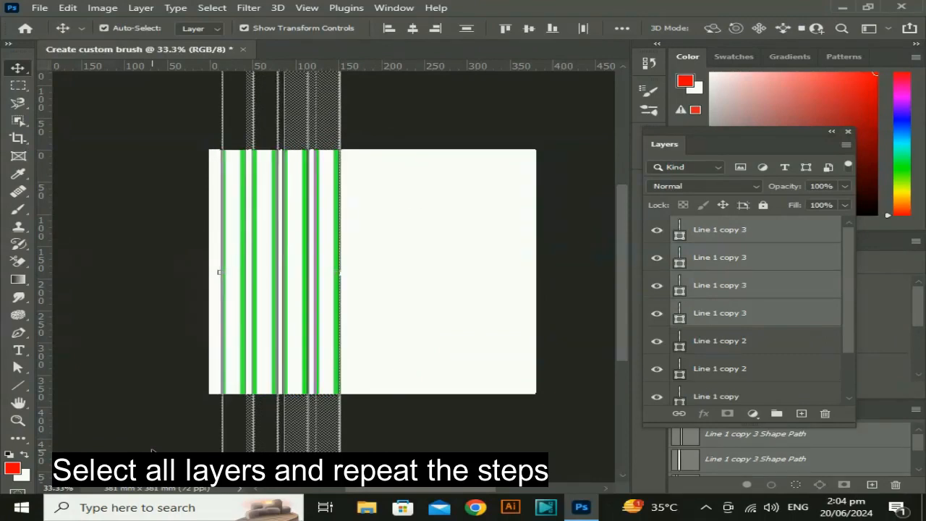
pyautogui.press('Right')
pyautogui.press('Right')
pyautogui.press('Right')
pyautogui.press('Right')
pyautogui.press('Right')
pyautogui.press('Right')
pyautogui.press('Right')
pyautogui.press('Right')
pyautogui.press('Right')
pyautogui.press('Right')
pyautogui.press('Right')
pyautogui.press('Right')
pyautogui.press('Right')
pyautogui.press('Right')
pyautogui.press('Right')
pyautogui.press('Right')
pyautogui.press('Right')
pyautogui.press('Right')
pyautogui.press('Right')
pyautogui.press('Right')
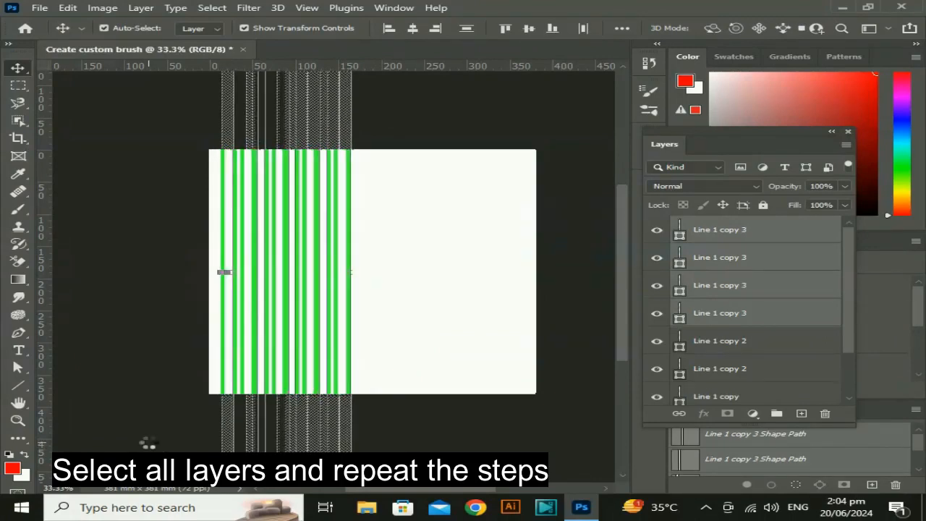
pyautogui.press('Right')
pyautogui.press('Right')
pyautogui.press('Right')
pyautogui.press('Right')
pyautogui.press('Right')
pyautogui.press('Right')
pyautogui.press('Right')
pyautogui.press('Right')
pyautogui.press('Right')
pyautogui.press('Right')
pyautogui.press('Right')
pyautogui.press('Right')
pyautogui.press('Right')
pyautogui.press('Right')
pyautogui.press('Right')
pyautogui.press('Right')
pyautogui.press('Right')
pyautogui.press('Right')
pyautogui.press('Right')
pyautogui.press('Right')
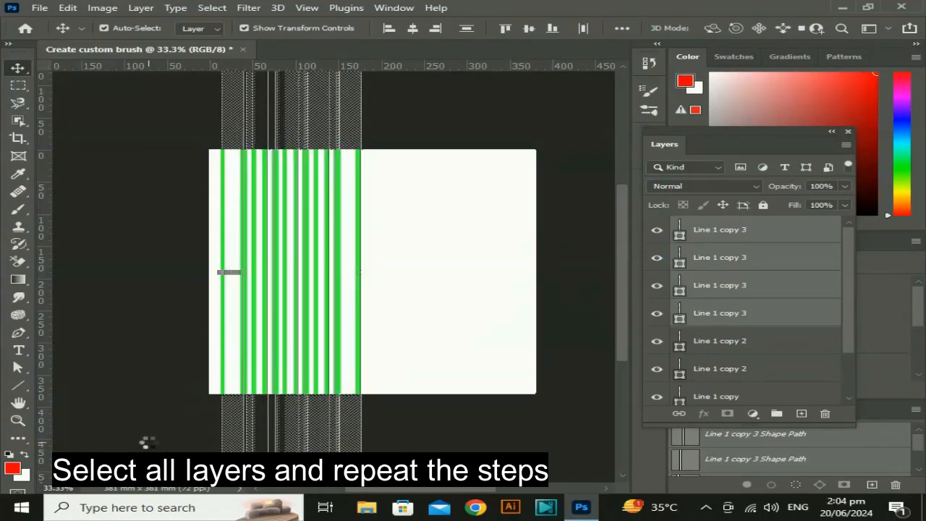
pyautogui.press('Right')
pyautogui.press('Right')
pyautogui.press('Right')
pyautogui.press('Right')
pyautogui.press('Right')
pyautogui.press('Right')
pyautogui.press('Right')
pyautogui.press('Right')
pyautogui.press('Right')
pyautogui.press('Right')
pyautogui.press('Right')
pyautogui.press('Right')
pyautogui.press('Right')
pyautogui.press('Right')
pyautogui.press('Right')
pyautogui.press('Right')
pyautogui.press('Right')
pyautogui.press('Right')
pyautogui.press('Right')
pyautogui.press('Right')
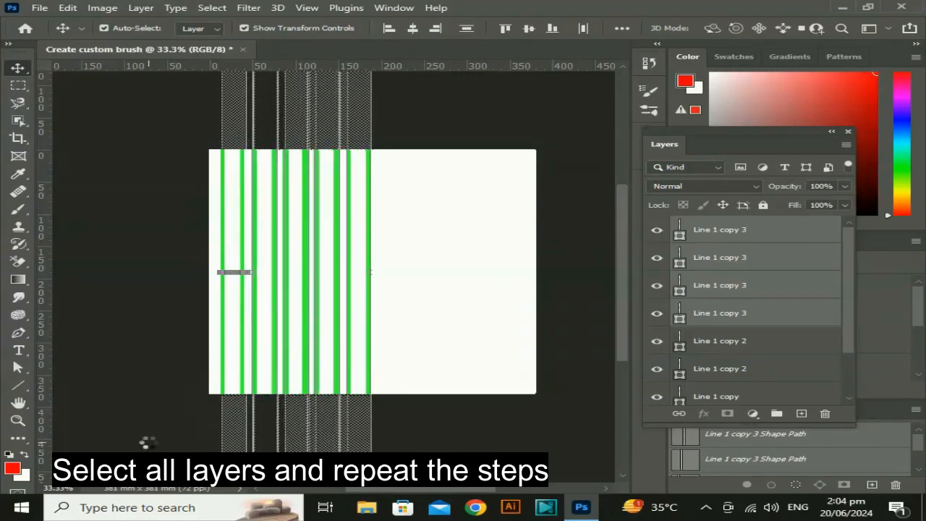
pyautogui.press('Right')
pyautogui.press('Right')
pyautogui.press('Right')
pyautogui.press('Right')
pyautogui.press('Right')
pyautogui.press('Right')
pyautogui.press('Right')
pyautogui.press('Right')
pyautogui.press('Right')
pyautogui.press('Right')
pyautogui.press('Right')
pyautogui.press('Right')
pyautogui.press('Right')
pyautogui.press('Right')
pyautogui.press('Right')
pyautogui.press('Right')
pyautogui.press('Right')
pyautogui.press('Right')
pyautogui.press('Right')
pyautogui.press('Right')
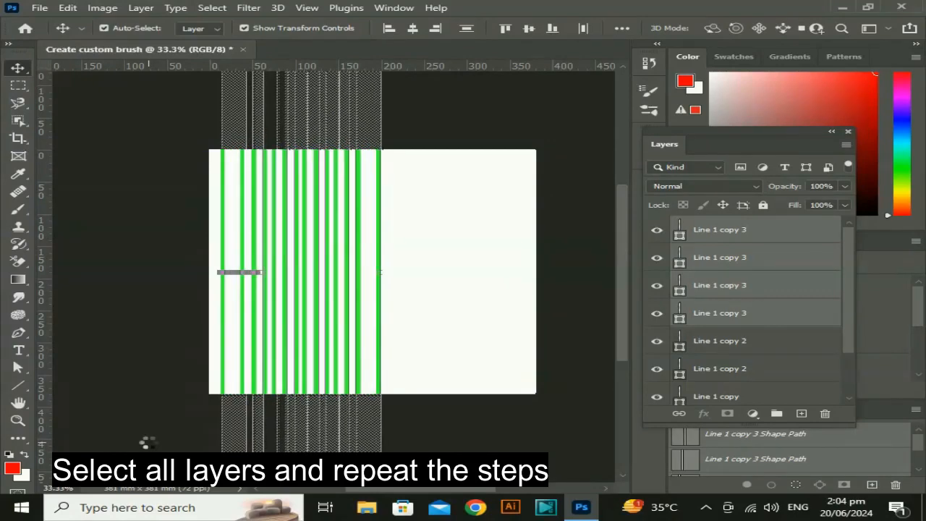
pyautogui.press('Right')
pyautogui.press('Right')
pyautogui.press('Right')
pyautogui.press('Right')
pyautogui.press('Right')
pyautogui.press('Right')
pyautogui.press('Right')
pyautogui.press('Right')
pyautogui.press('Right')
pyautogui.press('Right')
pyautogui.press('Right')
pyautogui.press('Right')
pyautogui.press('Right')
pyautogui.press('Right')
pyautogui.press('Right')
pyautogui.press('Right')
pyautogui.press('Right')
pyautogui.press('Right')
pyautogui.press('Right')
pyautogui.press('Right')
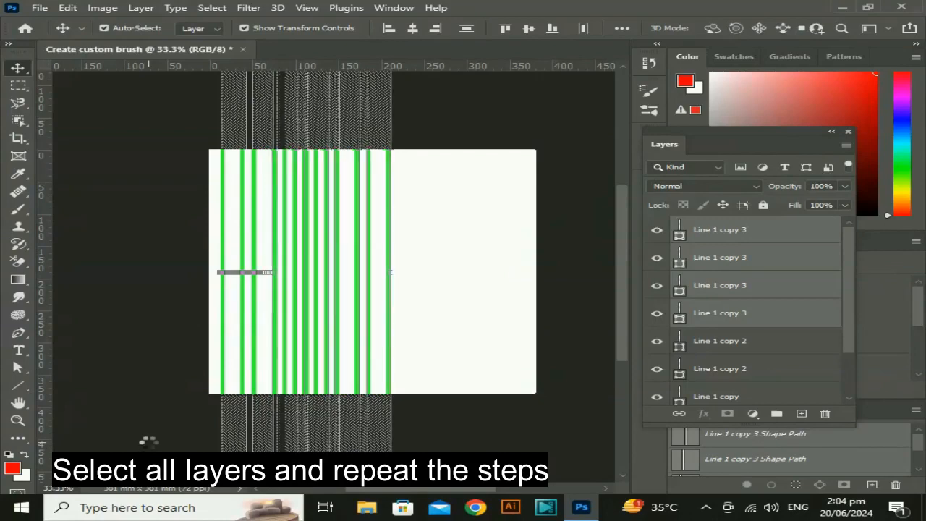
pyautogui.press('Right')
pyautogui.press('Right')
pyautogui.press('Right')
pyautogui.press('Right')
pyautogui.press('Right')
pyautogui.press('Right')
pyautogui.press('Right')
pyautogui.press('Right')
pyautogui.press('Right')
pyautogui.press('Right')
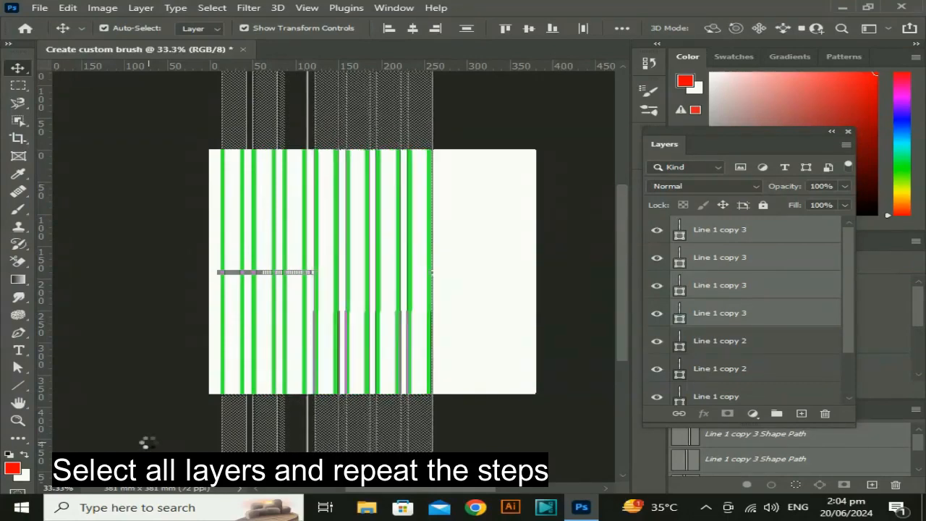
pyautogui.press('Right')
pyautogui.press('Right')
pyautogui.press('Right')
pyautogui.press('Right')
pyautogui.press('Right')
pyautogui.press('Right')
pyautogui.press('Right')
pyautogui.press('Right')
pyautogui.press('Right')
pyautogui.press('Right')
pyautogui.press('Right')
pyautogui.press('Right')
pyautogui.press('Right')
pyautogui.press('Right')
pyautogui.press('Right')
pyautogui.press('Right')
pyautogui.press('Right')
pyautogui.press('Right')
pyautogui.press('Right')
pyautogui.press('Right')
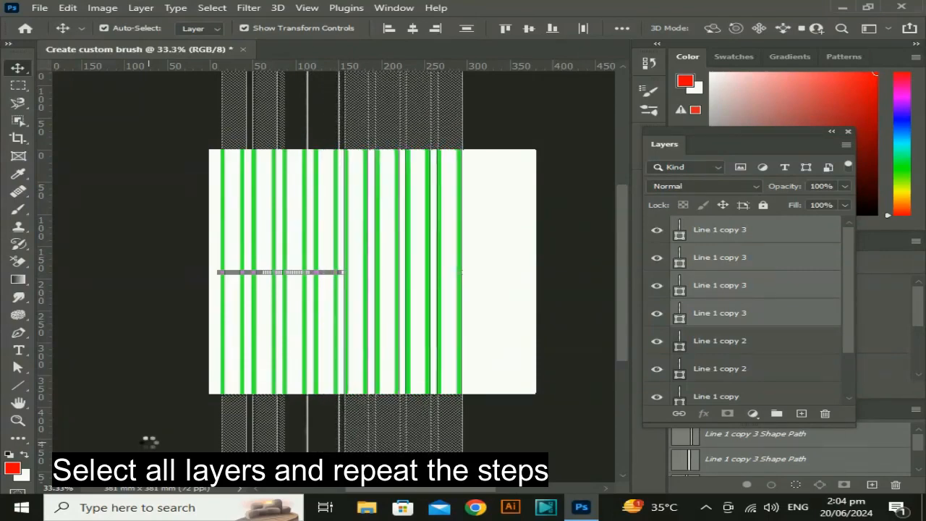
# - Nudge the four selected line copies further right until their stripes match the pattern's spacing, then deselect them
pyautogui.press('Right')
pyautogui.press('Right')
pyautogui.press('Right')
pyautogui.press('Right')
pyautogui.press('Right')
pyautogui.press('Right')
pyautogui.press('Right')
pyautogui.press('Right')
pyautogui.press('Right')
pyautogui.press('Right')
pyautogui.press('Right')
pyautogui.press('Right')
pyautogui.press('Right')
pyautogui.press('Right')
pyautogui.press('Right')
pyautogui.press('Right')
pyautogui.press('Right')
pyautogui.press('Right')
pyautogui.press('Right')
pyautogui.press('Right')
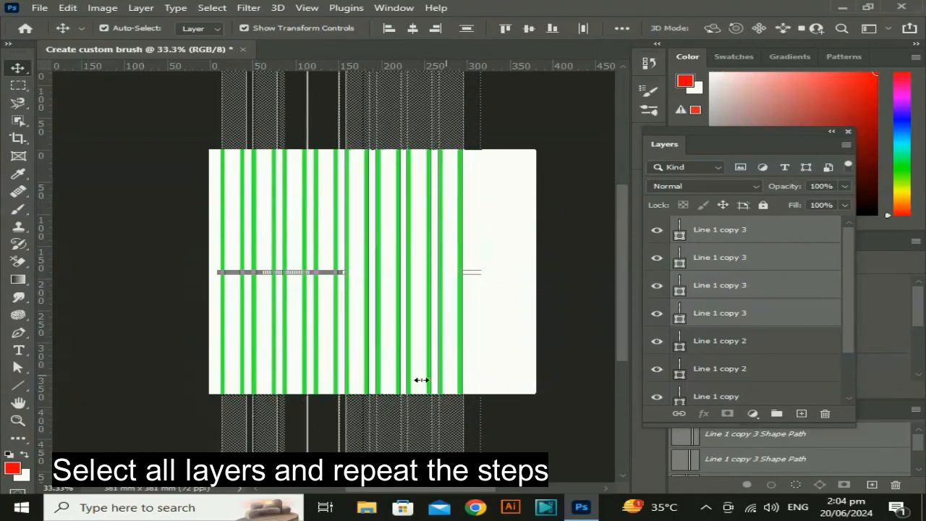
pyautogui.click(497, 347)
# - Select all line layers together and nudge them right until the stripe pattern is centred on the canvas, then deselect
pyautogui.moveTo(554, 134); pyautogui.dragTo(217, 394)
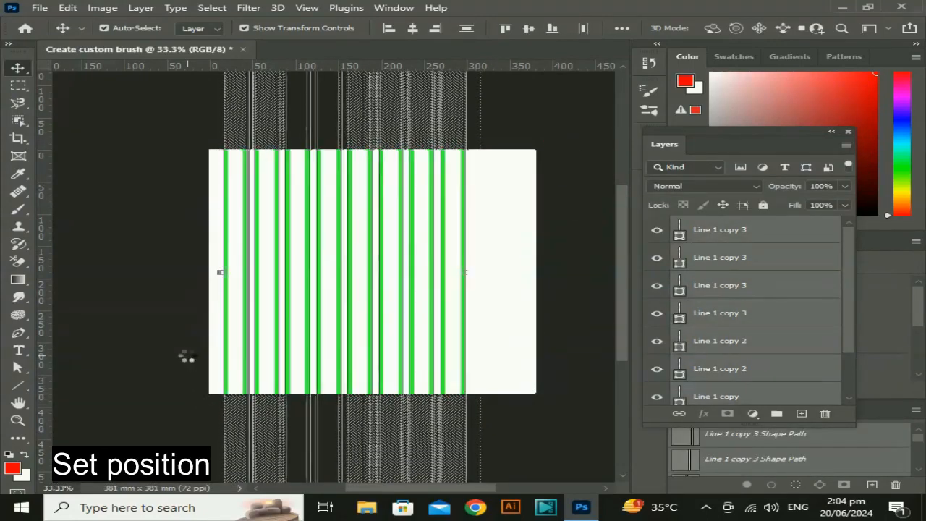
pyautogui.hotkey('shift', 'Right')
pyautogui.hotkey('shift', 'Right')
pyautogui.hotkey('shift', 'Right')
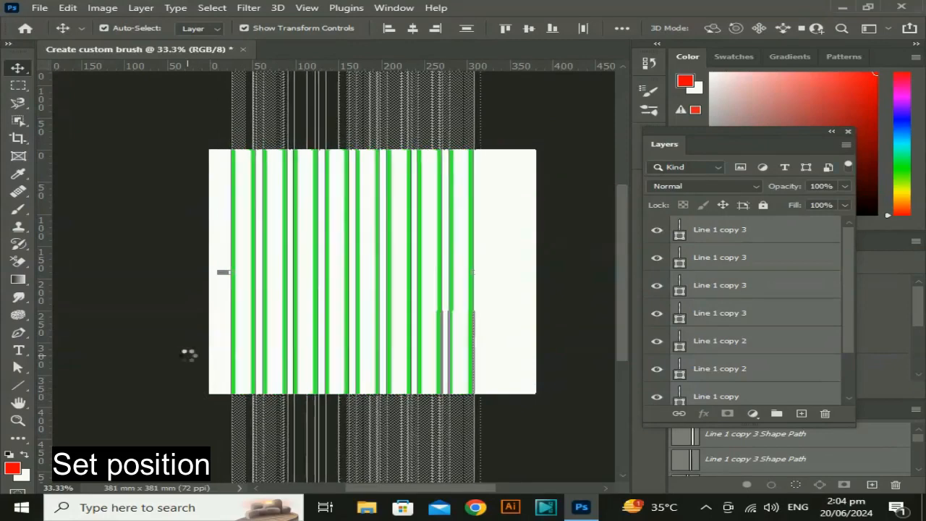
pyautogui.hotkey('shift', 'Right')
pyautogui.hotkey('shift', 'Right')
pyautogui.hotkey('shift', 'Right')
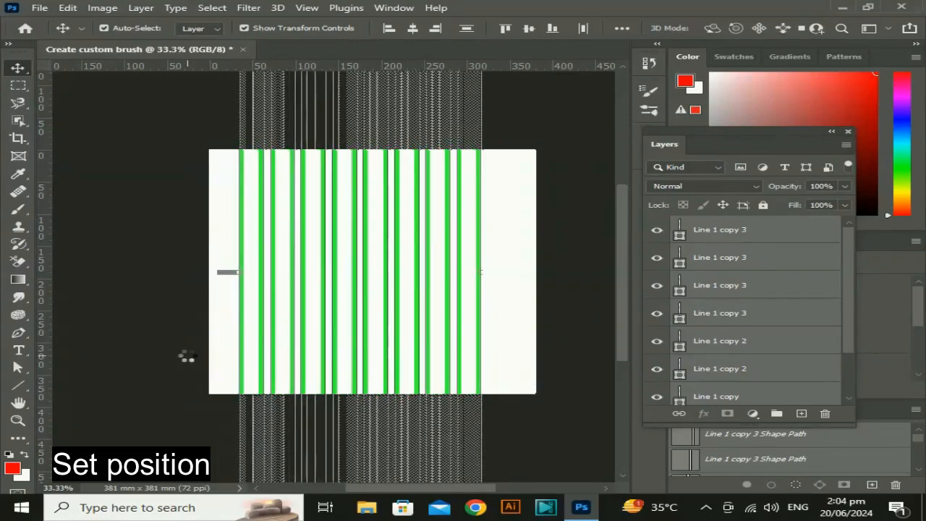
pyautogui.hotkey('shift', 'Right')
pyautogui.hotkey('shift', 'Right')
pyautogui.hotkey('shift', 'Right')
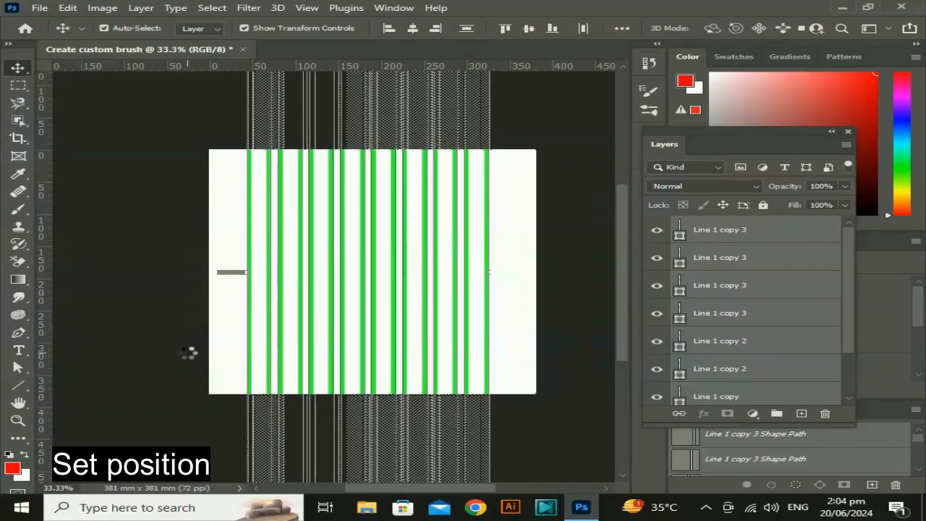
pyautogui.hotkey('shift', 'Right')
pyautogui.hotkey('shift', 'Right')
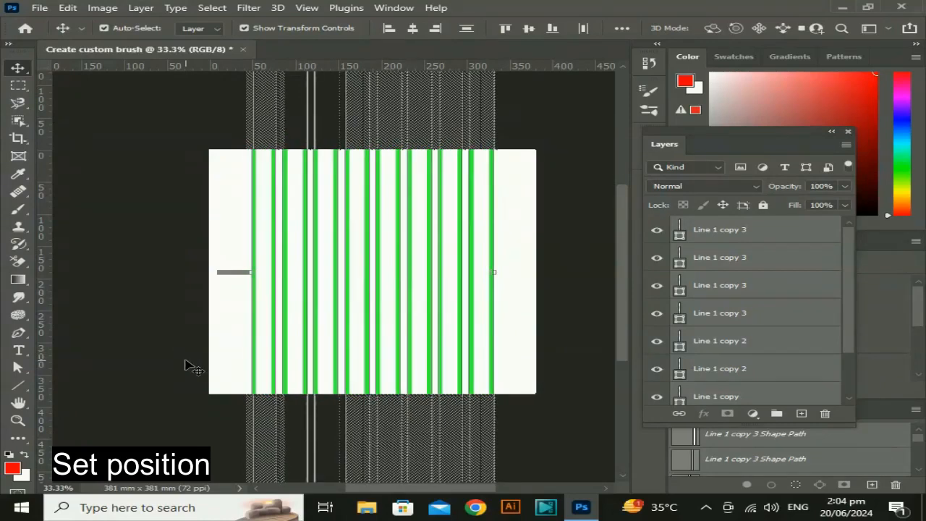
pyautogui.click(219, 364)
# - Select all the line shapes and define them as a brush preset named Line Brush
pyautogui.moveTo(471, 184); pyautogui.dragTo(510, 179)
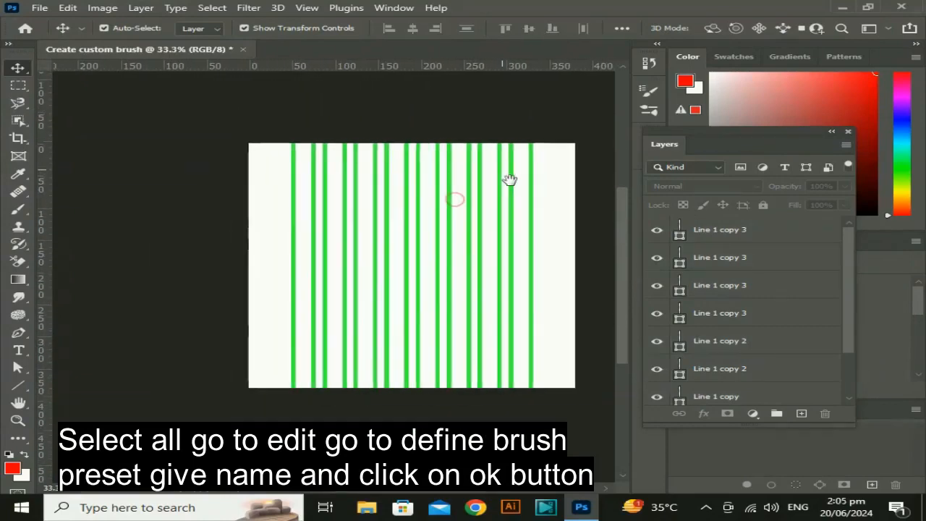
pyautogui.moveTo(542, 417); pyautogui.dragTo(503, 419)
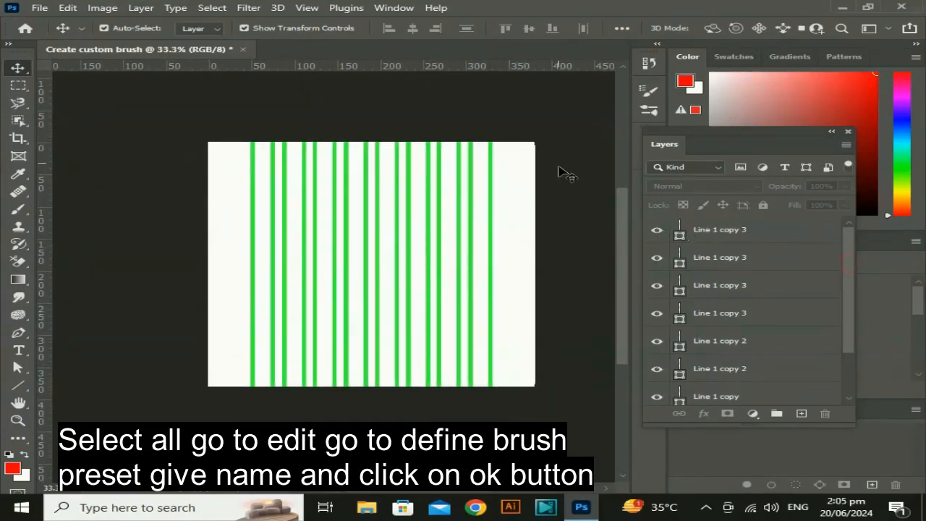
pyautogui.moveTo(559, 141); pyautogui.dragTo(236, 380)
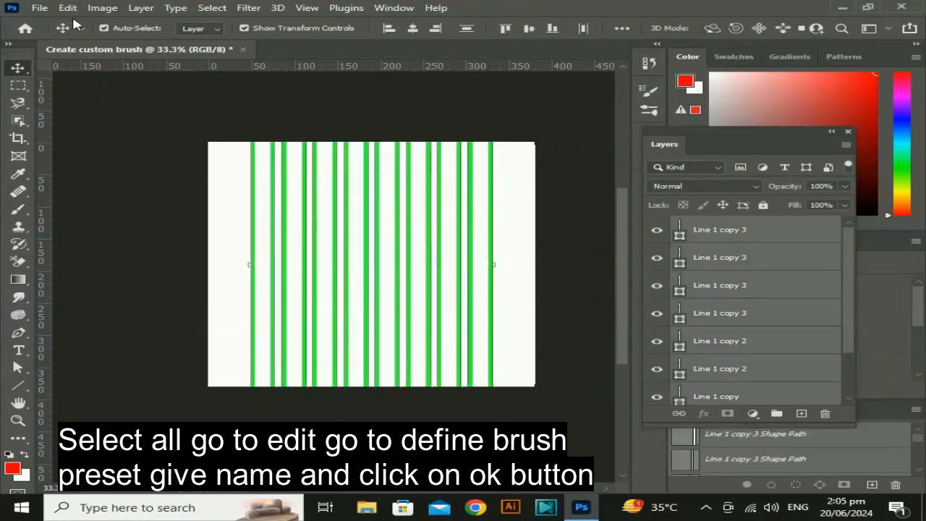
pyautogui.click(68, 8)
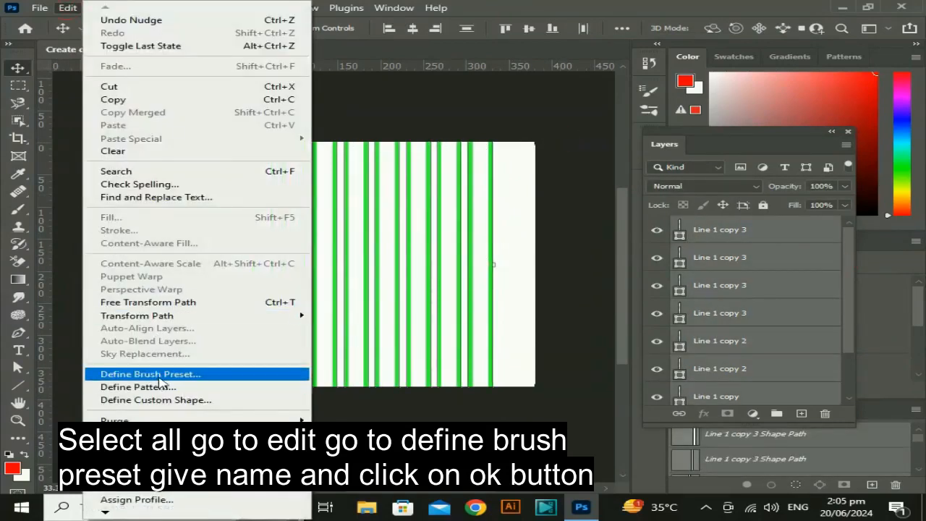
pyautogui.click(182, 374)
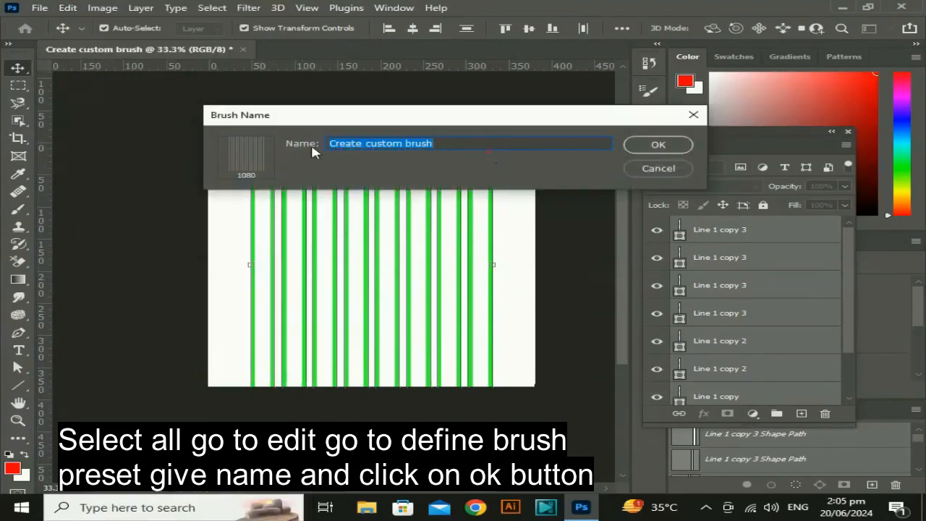
pyautogui.write('Line')
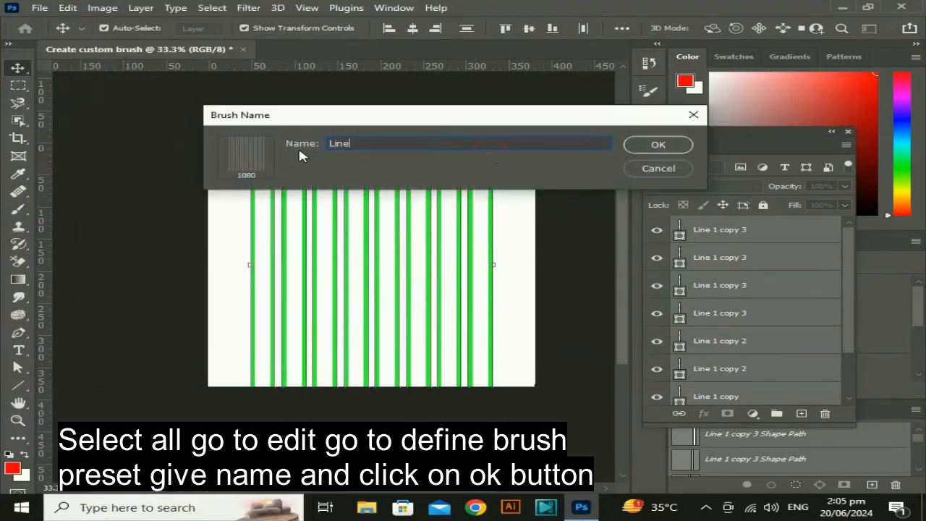
pyautogui.write(' Brush')
pyautogui.press('Return')
# - Delete all the line layers and add a new empty layer above the Background
pyautogui.press('b')
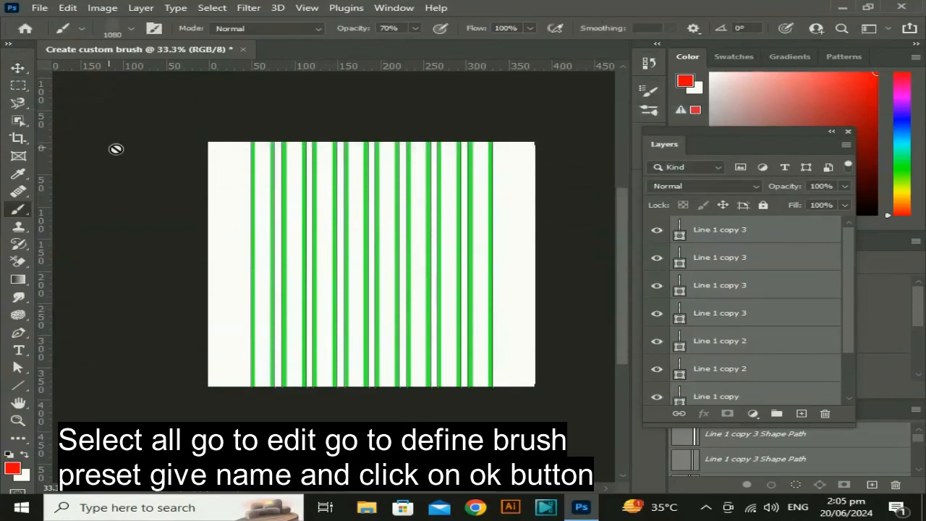
pyautogui.click(19, 68)
pyautogui.press('Delete')
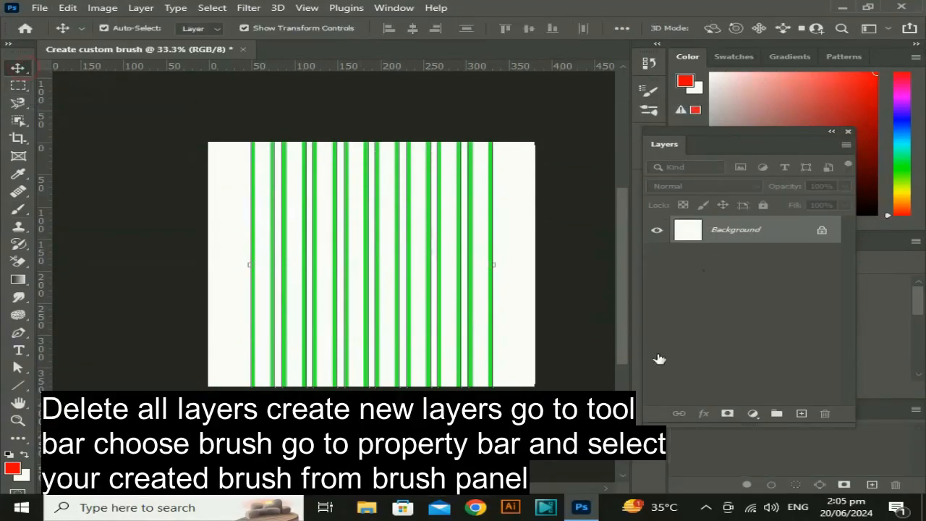
pyautogui.moveTo(425, 321); pyautogui.dragTo(399, 306)
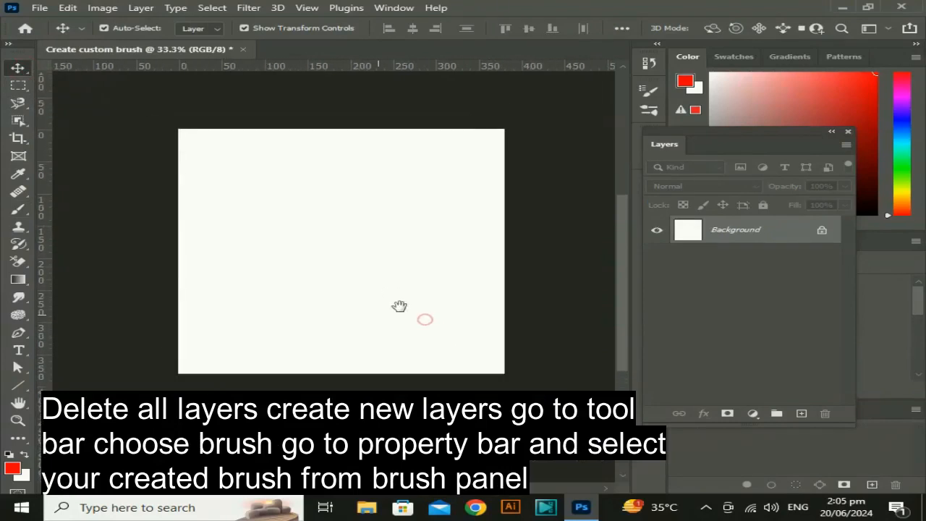
pyautogui.click(802, 414)
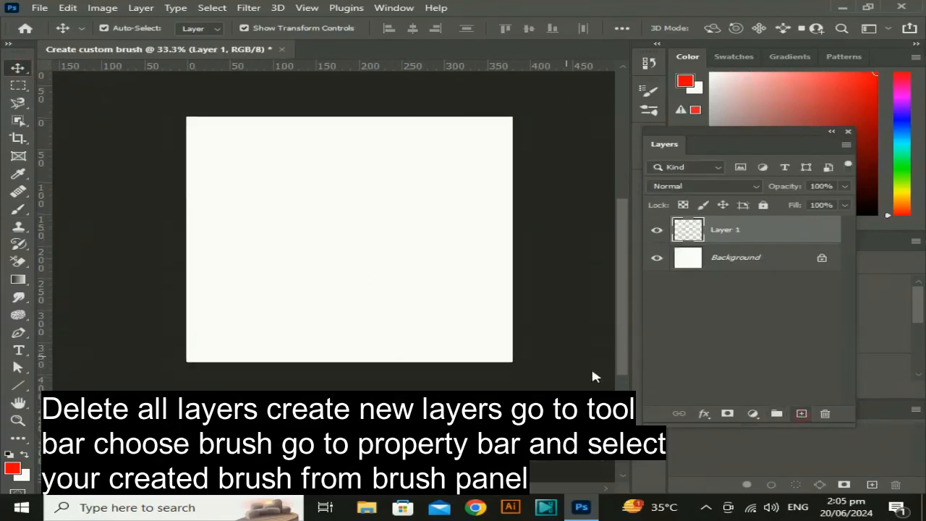
# - Activate the Brush tool with the Line Brush preset at 1080 px
pyautogui.click(19, 207)
pyautogui.click(131, 29)
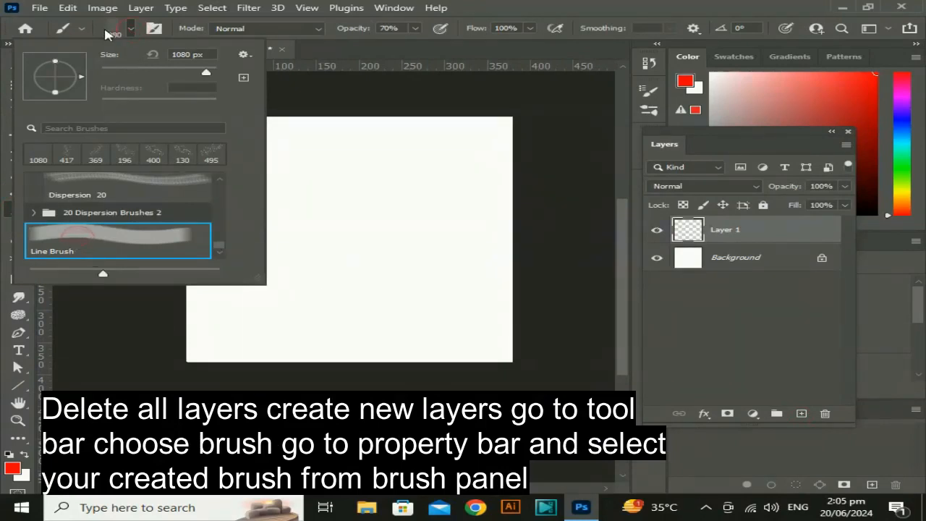
pyautogui.click(131, 32)
# - Stamp the Line Brush in red at several overlapping spots across the canvas on Layer 1
pyautogui.click(245, 136)
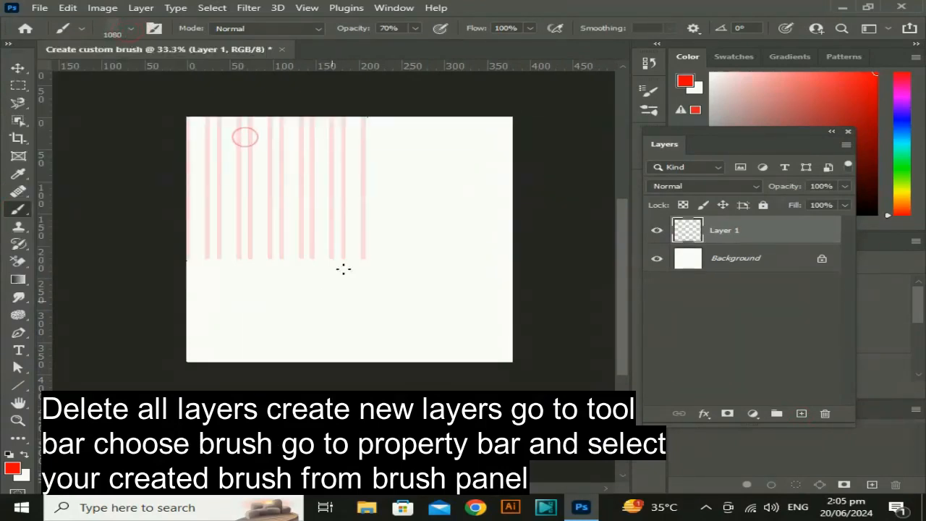
pyautogui.click(321, 329)
pyautogui.click(413, 173)
pyautogui.click(480, 338)
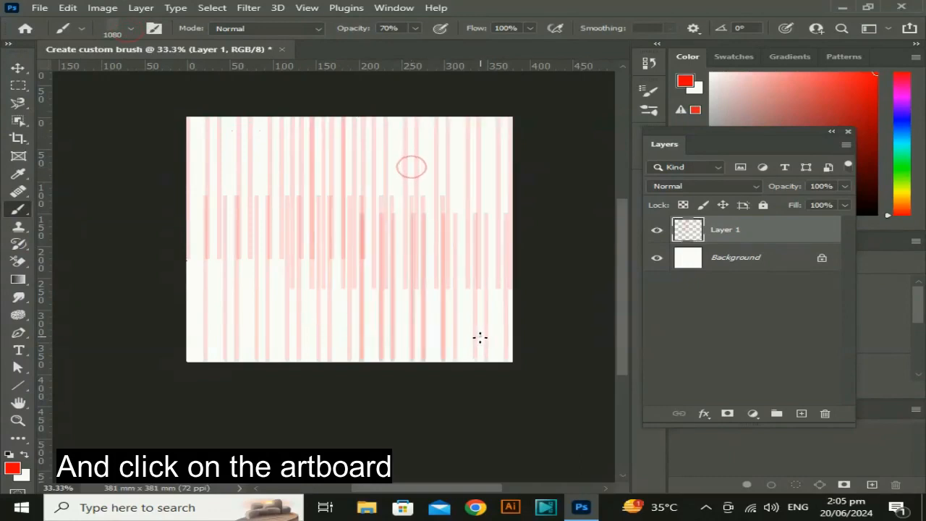
pyautogui.click(186, 341)
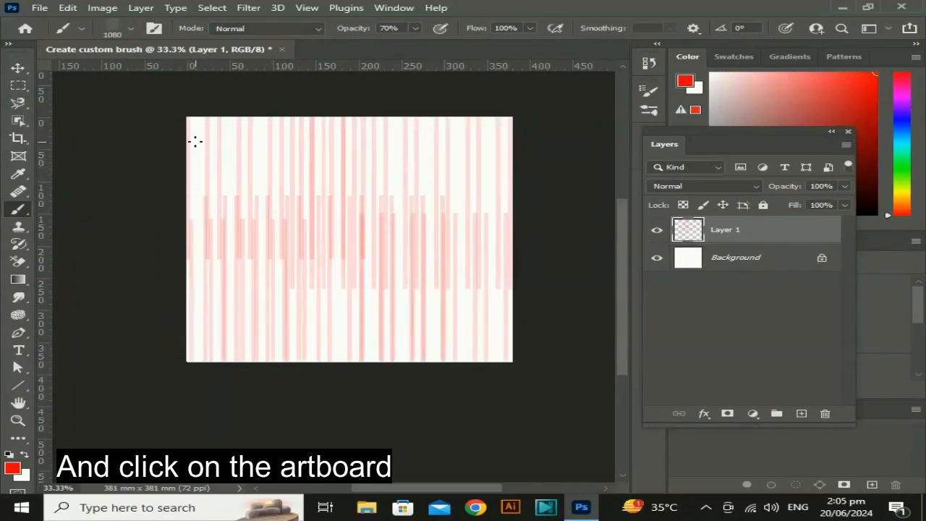
# - Undo the last two red stamps and delete Layer 1
pyautogui.hotkey('ctrl', 'z')
pyautogui.hotkey('ctrl', 'z')
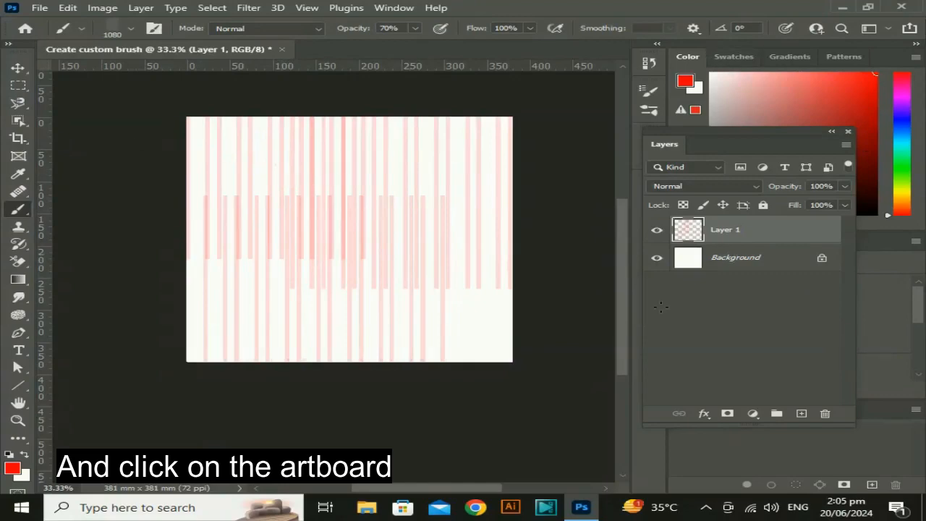
pyautogui.press('Delete')
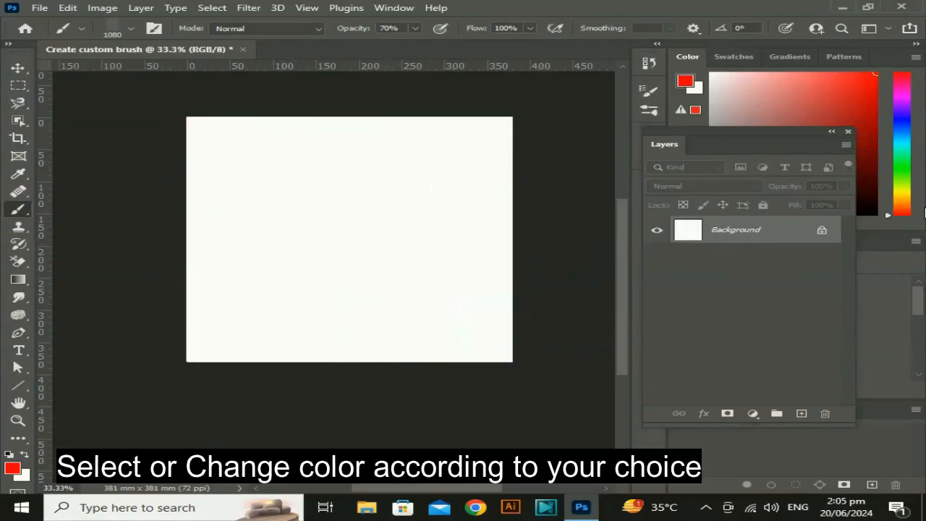
# - Set the foreground colour to a fully saturated orange-yellow (#ffc300)
pyautogui.click(908, 194)
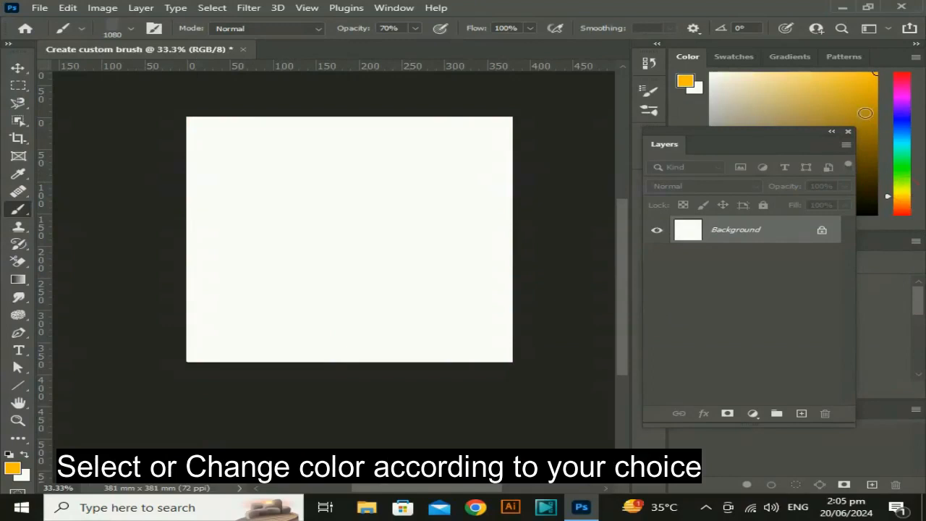
pyautogui.moveTo(865, 113); pyautogui.dragTo(877, 73)
# - Stamp the Line Brush in orange-yellow directly on the Background layer, then undo all of those stamps
pyautogui.click(387, 292)
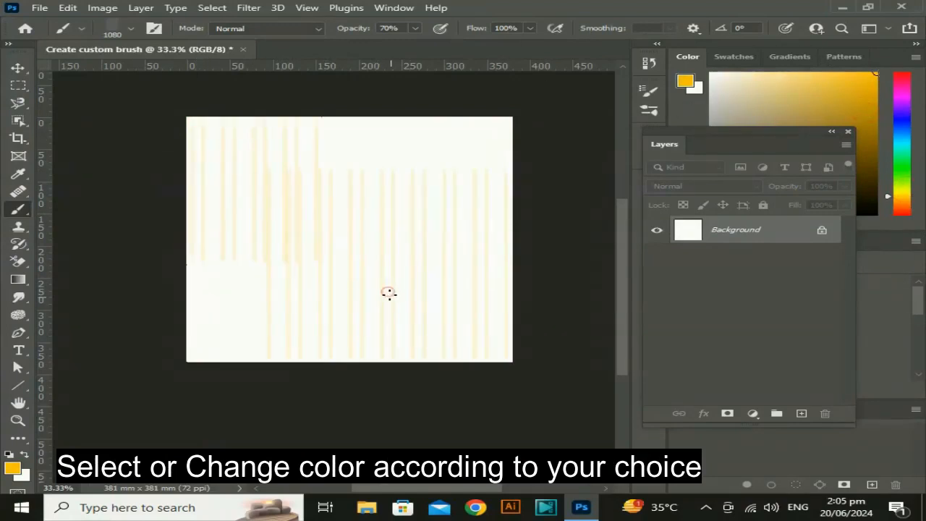
pyautogui.scroll(2, 346, 134)
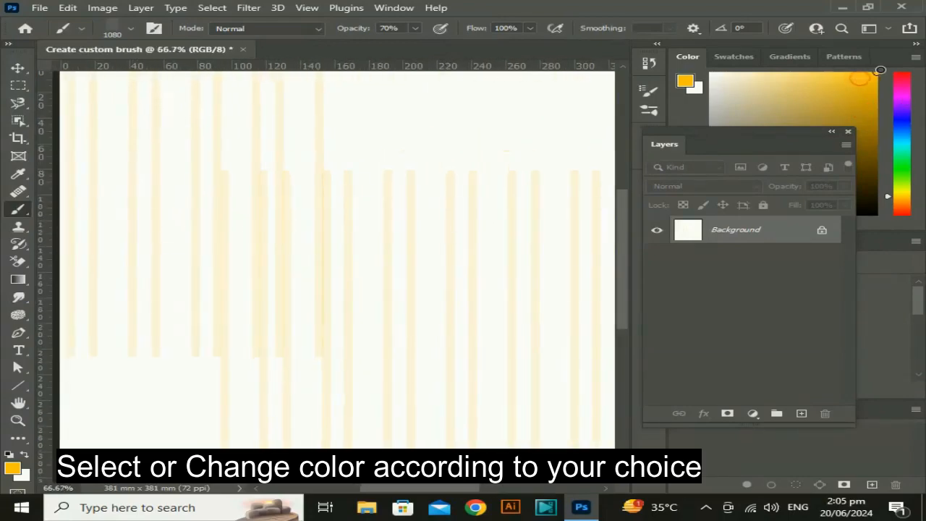
pyautogui.scroll(2, 340, 248)
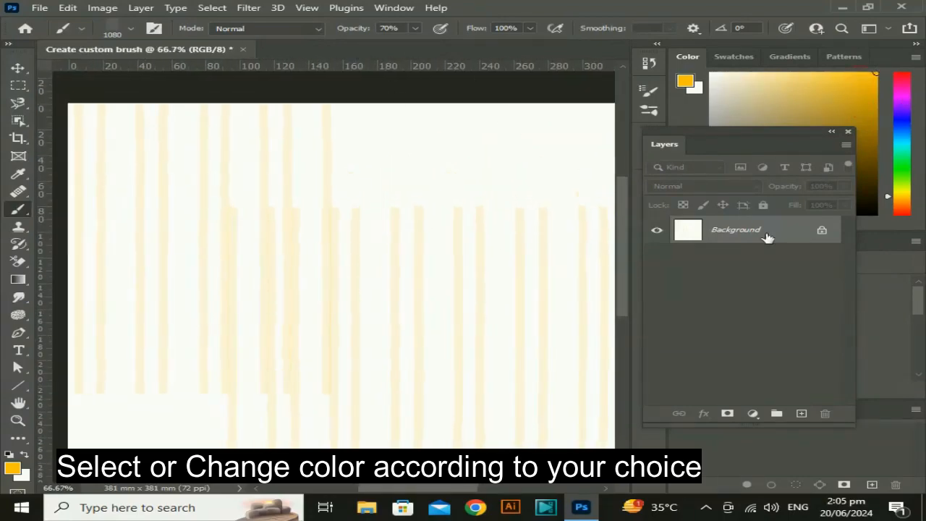
pyautogui.hotkey('ctrl', 'z')
pyautogui.hotkey('ctrl', 'z')
pyautogui.hotkey('ctrl', 'z')
pyautogui.hotkey('ctrl', 'z')
pyautogui.hotkey('ctrl', 'z')
pyautogui.hotkey('ctrl', 'z')
pyautogui.hotkey('ctrl', 'z')
pyautogui.hotkey('ctrl', 'z')
pyautogui.hotkey('ctrl', 'z')
pyautogui.hotkey('ctrl', 'z')
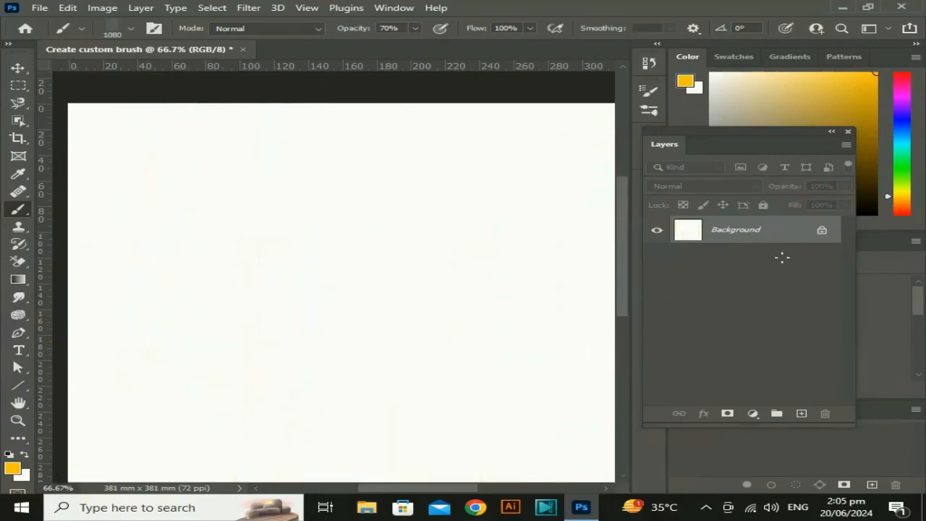
# - Add a new layer above the Background and set the brush opacity to 100%, keeping the flow at 100%
pyautogui.click(802, 414)
pyautogui.scroll(-2, 420, 230)
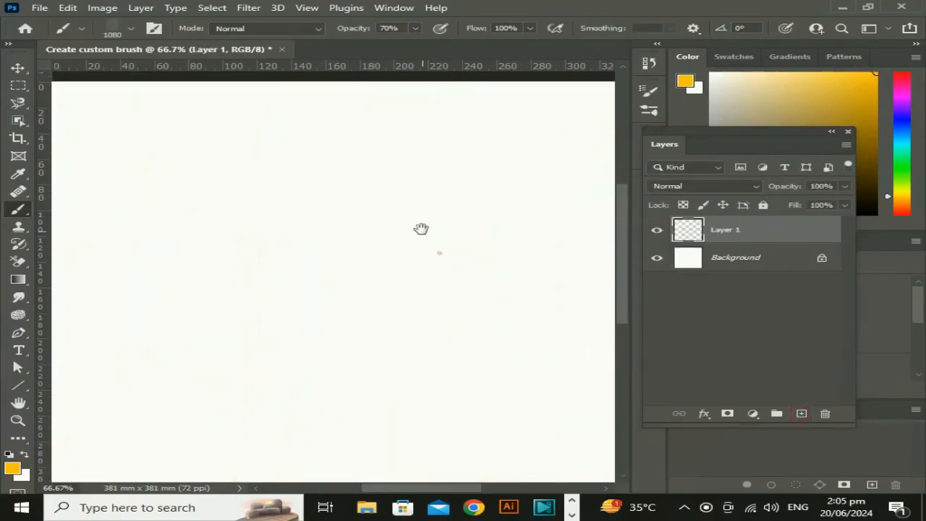
pyautogui.click(417, 29)
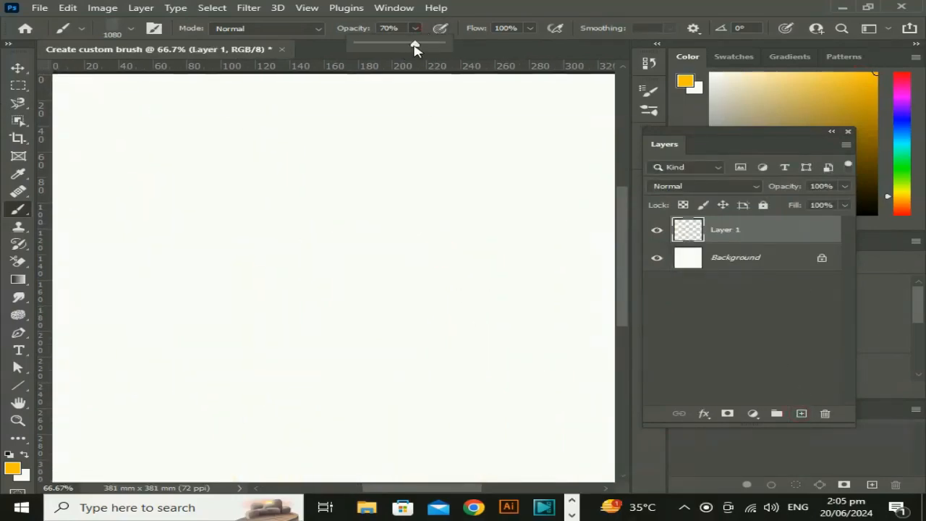
pyautogui.click(530, 29)
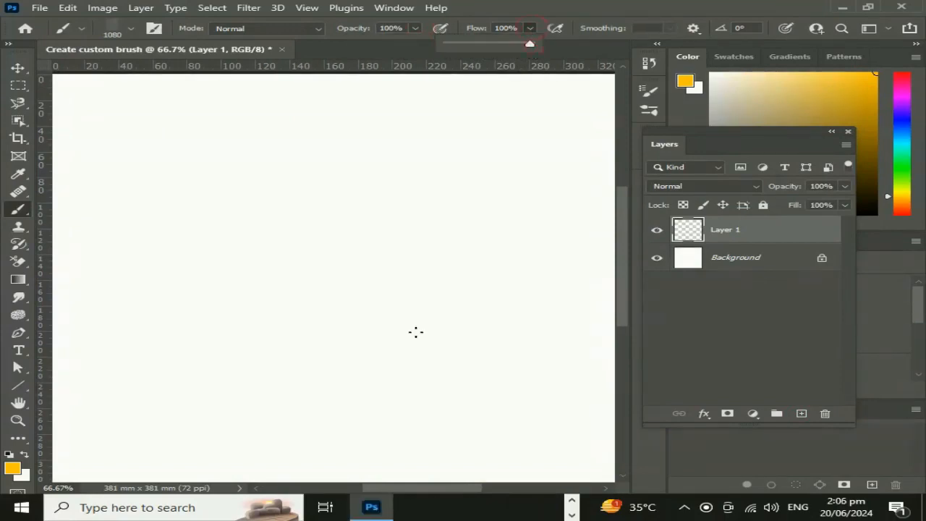
# - Stamp the Line Brush in orange-yellow at several overlapping spots on Layer 1 so the stripes cover the canvas
pyautogui.hotkey('ctrl', '-')
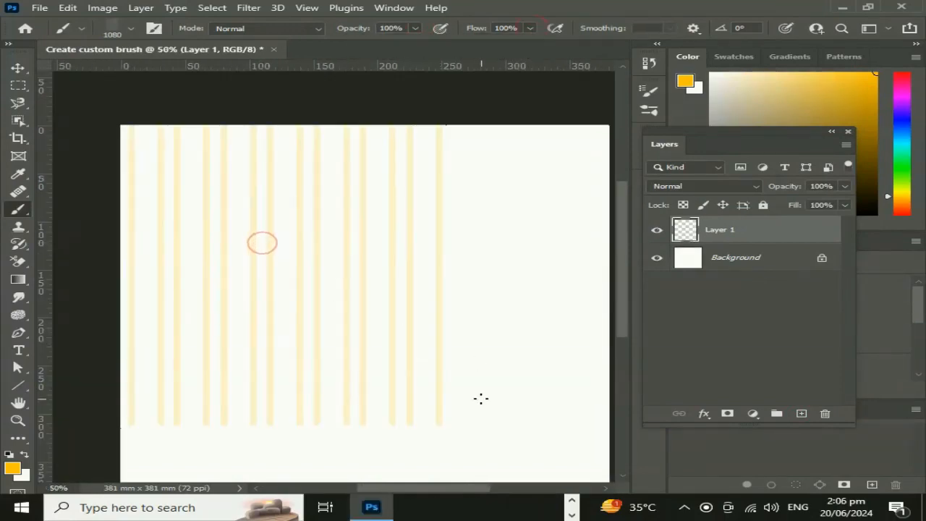
pyautogui.moveTo(481, 399); pyautogui.dragTo(484, 352)
pyautogui.click(484, 353)
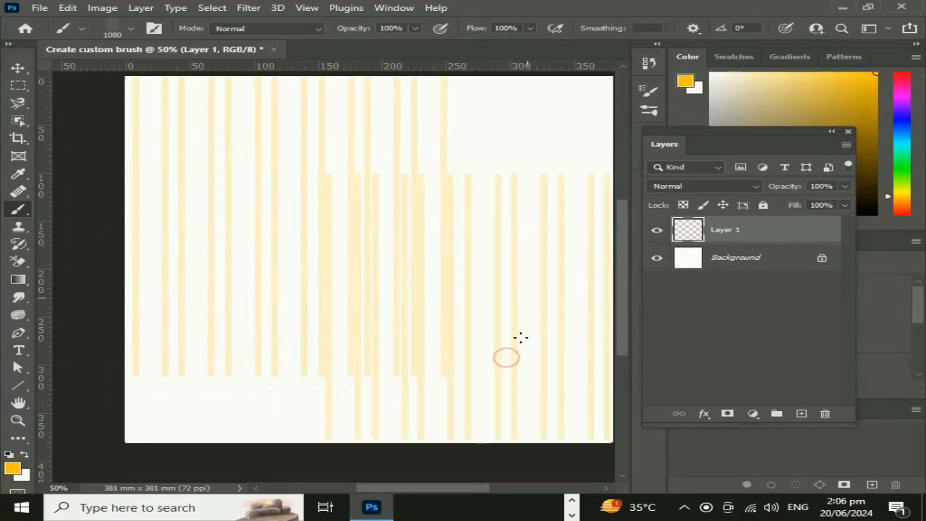
pyautogui.scroll(2, 520, 290)
pyautogui.click(519, 227)
pyautogui.moveTo(277, 404); pyautogui.dragTo(337, 341)
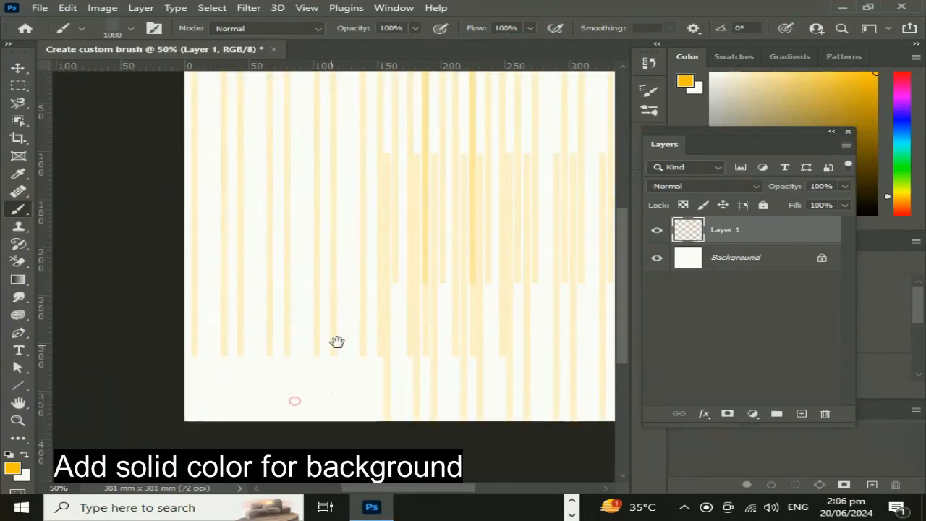
pyautogui.click(290, 357)
pyautogui.click(290, 355)
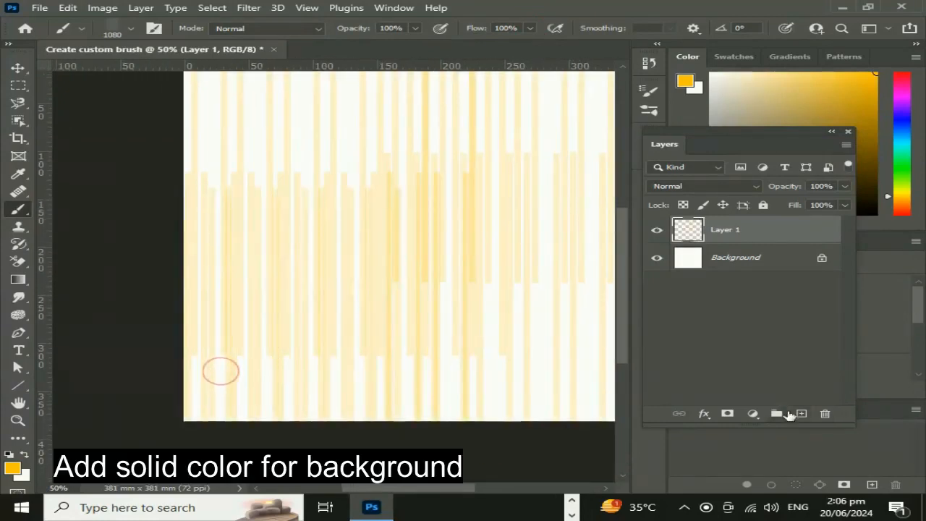
# - Add a black (#000000) Solid Color fill layer and move it below Layer 1, directly above the Background
pyautogui.click(754, 413)
pyautogui.click(785, 176)
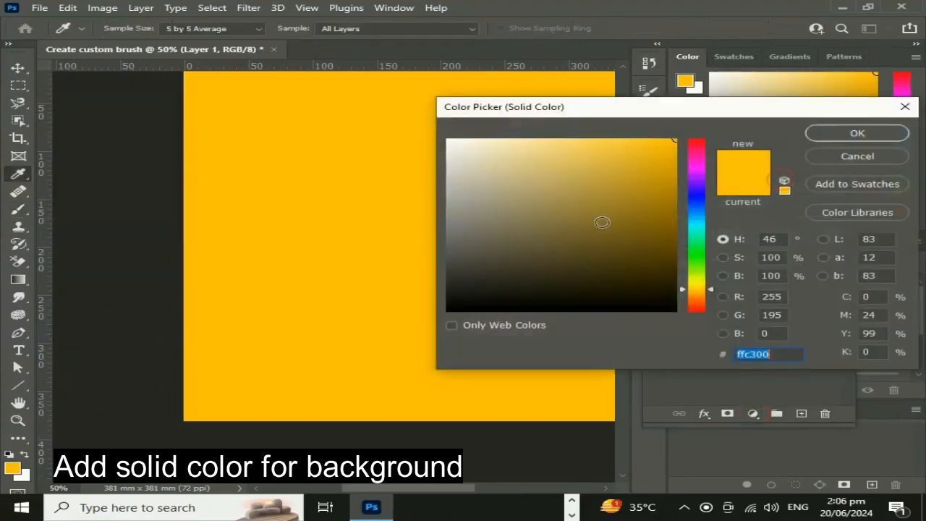
pyautogui.write('000000')
pyautogui.click(858, 133)
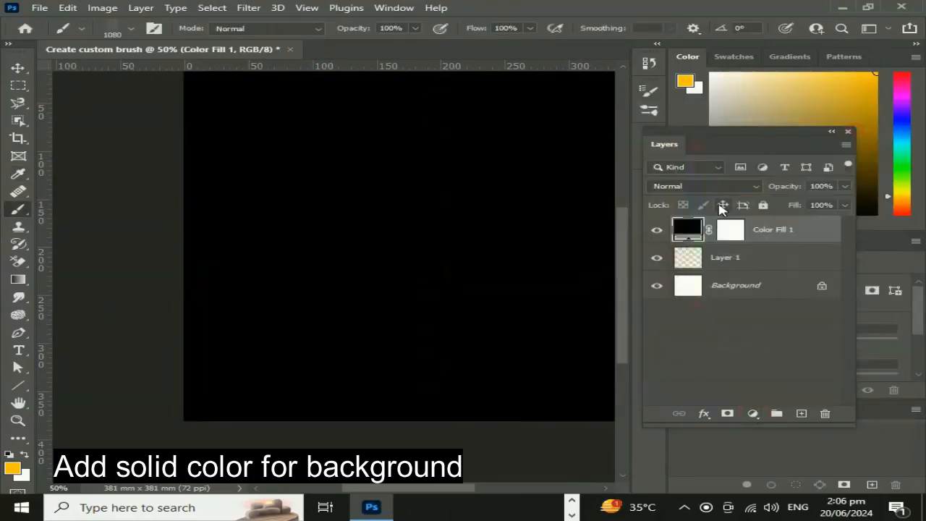
pyautogui.moveTo(724, 230); pyautogui.dragTo(723, 272)
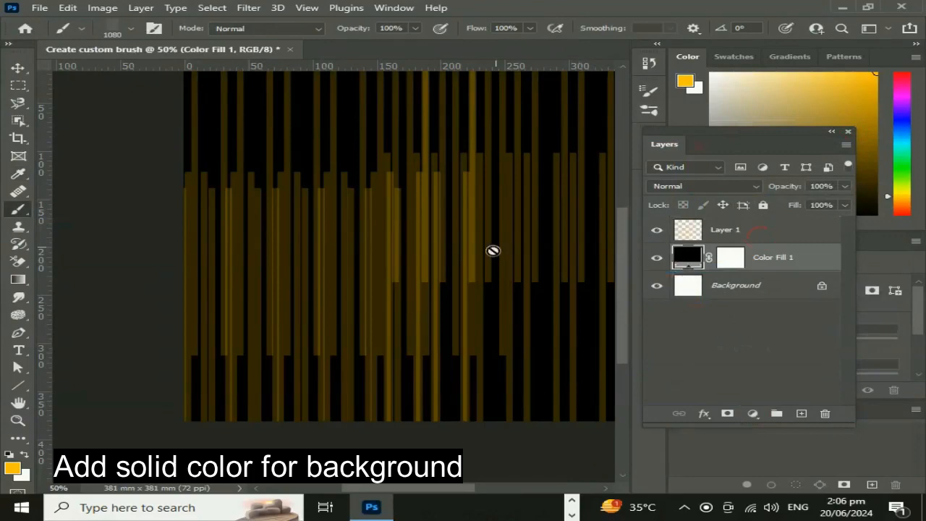
pyautogui.moveTo(493, 250); pyautogui.dragTo(395, 294)
# - Replace the orange-striped Layer 1 with a new empty layer above Color Fill 1 and set the foreground colour to violet
pyautogui.moveTo(777, 246); pyautogui.dragTo(765, 239)
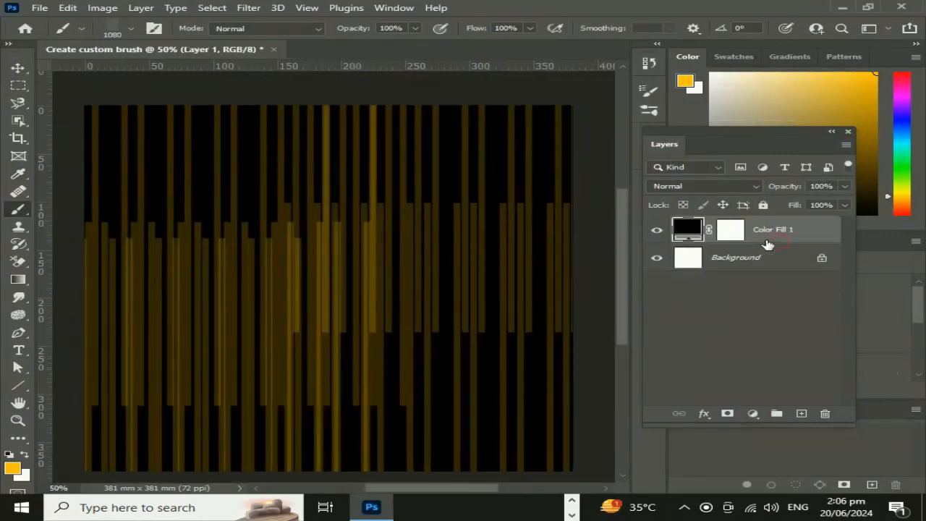
pyautogui.moveTo(910, 107); pyautogui.dragTo(909, 110)
pyautogui.click(801, 413)
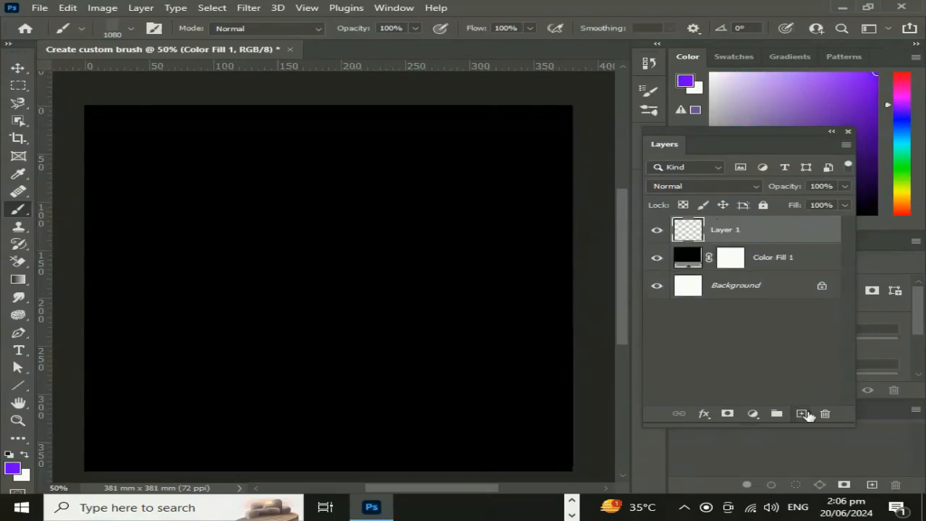
# - Resize the Line Brush to 1300 px for stamping on the new Layer 1
pyautogui.moveTo(345, 218); pyautogui.dragTo(361, 224)
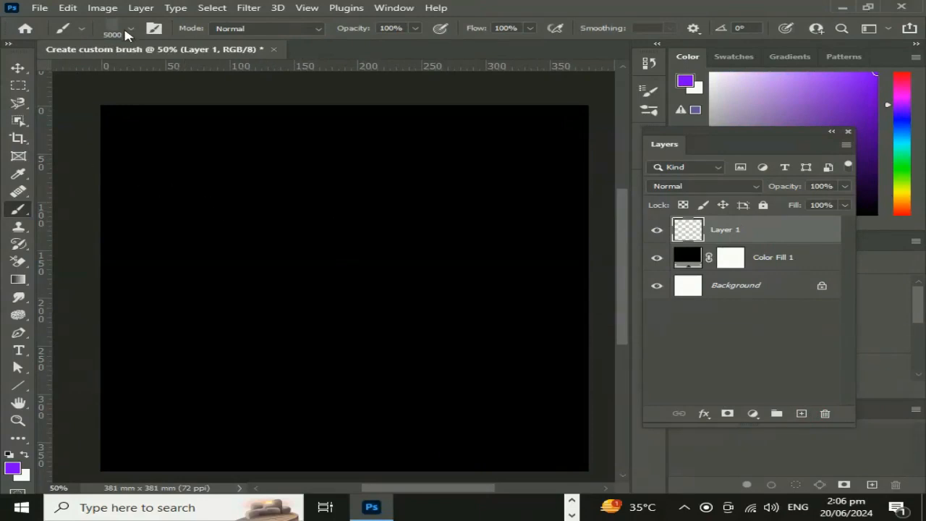
pyautogui.click(128, 31)
pyautogui.moveTo(215, 74); pyautogui.dragTo(180, 75)
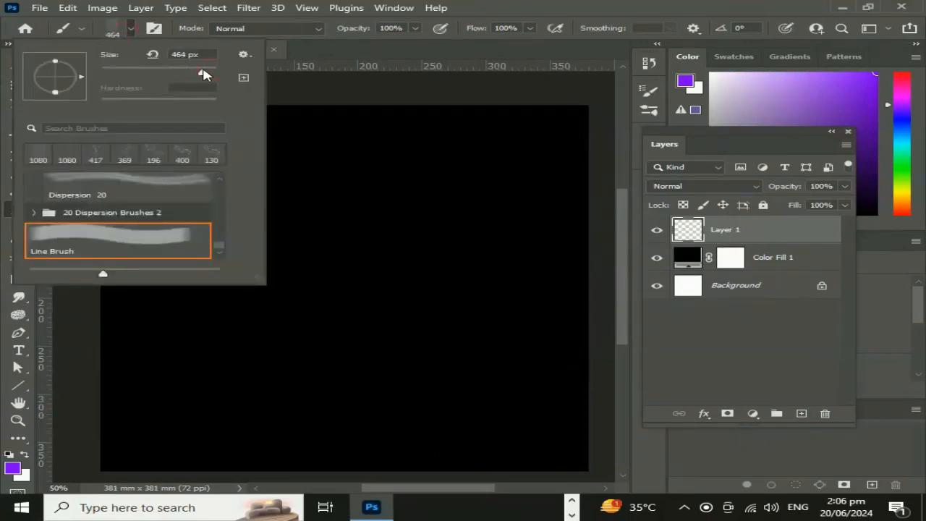
pyautogui.click(130, 29)
pyautogui.hotkey('ctrl', '-')
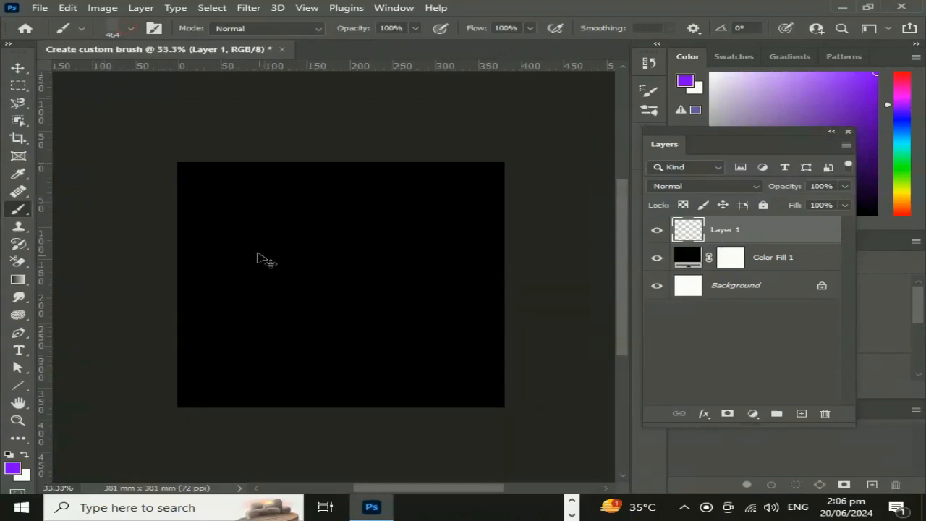
pyautogui.hotkey('ctrl', '-')
pyautogui.hotkey('ctrl', '+')
pyautogui.moveTo(347, 321); pyautogui.dragTo(347, 263)
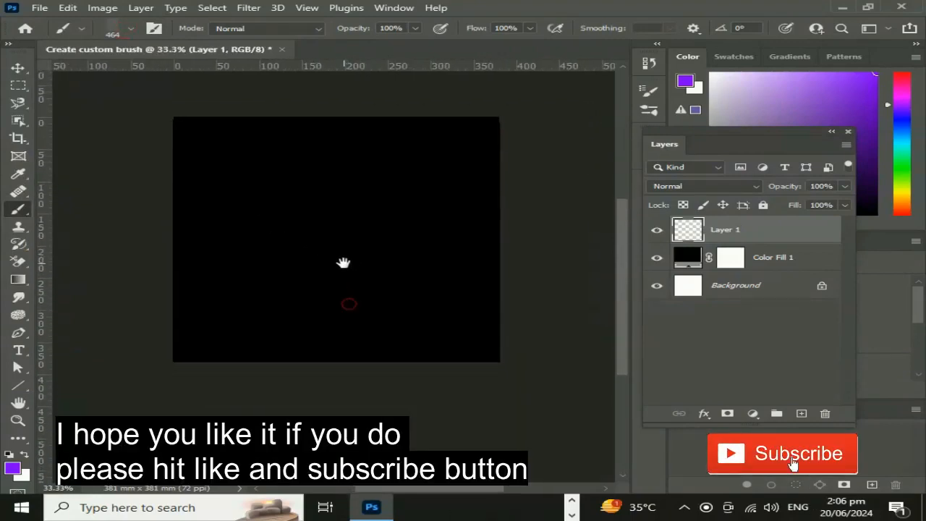
pyautogui.press(']')
pyautogui.press(']')
pyautogui.press(']')
pyautogui.press(']')
pyautogui.press(']')
pyautogui.press(']')
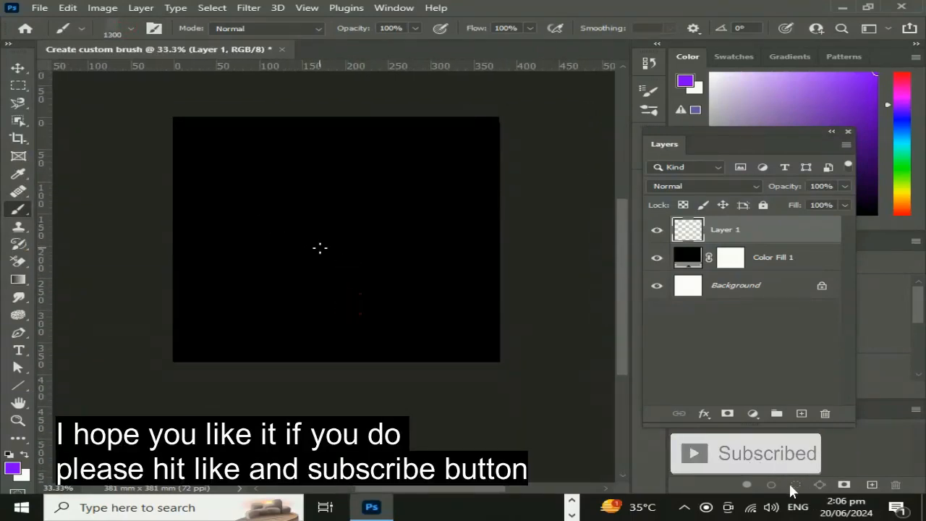
# - Stamp the Line Brush in violet near each of the four canvas corners on Layer 1, then switch to the Move tool
pyautogui.click(220, 165)
pyautogui.click(428, 319)
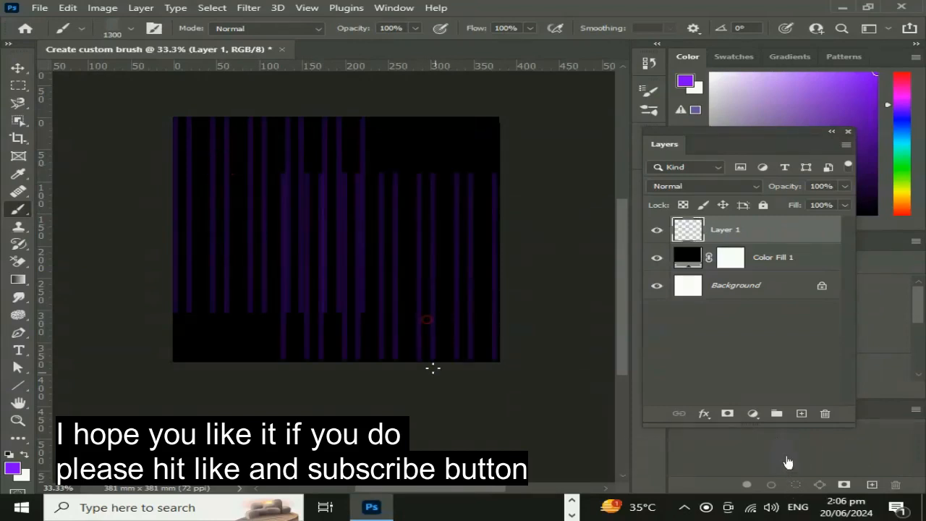
pyautogui.click(417, 144)
pyautogui.click(223, 336)
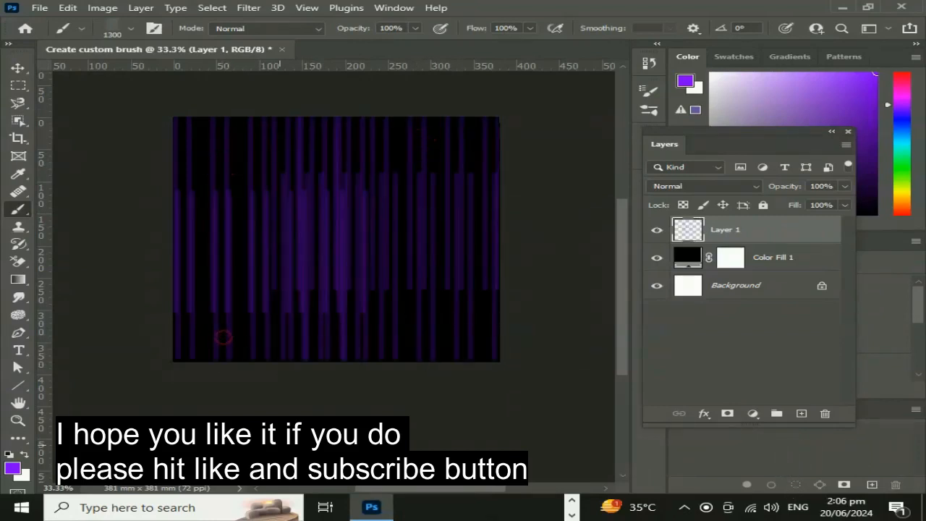
pyautogui.click(17, 69)
pyautogui.moveTo(358, 399); pyautogui.dragTo(385, 413)
pyautogui.click(384, 410)
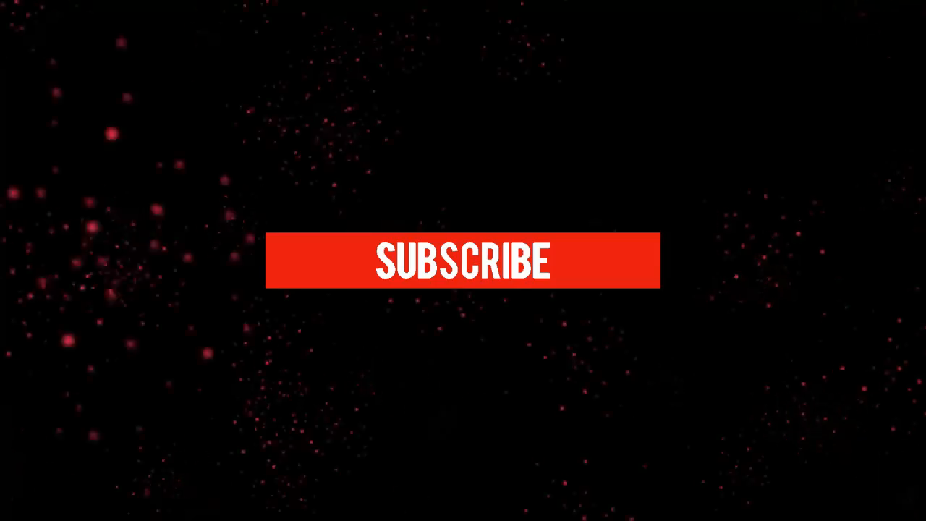